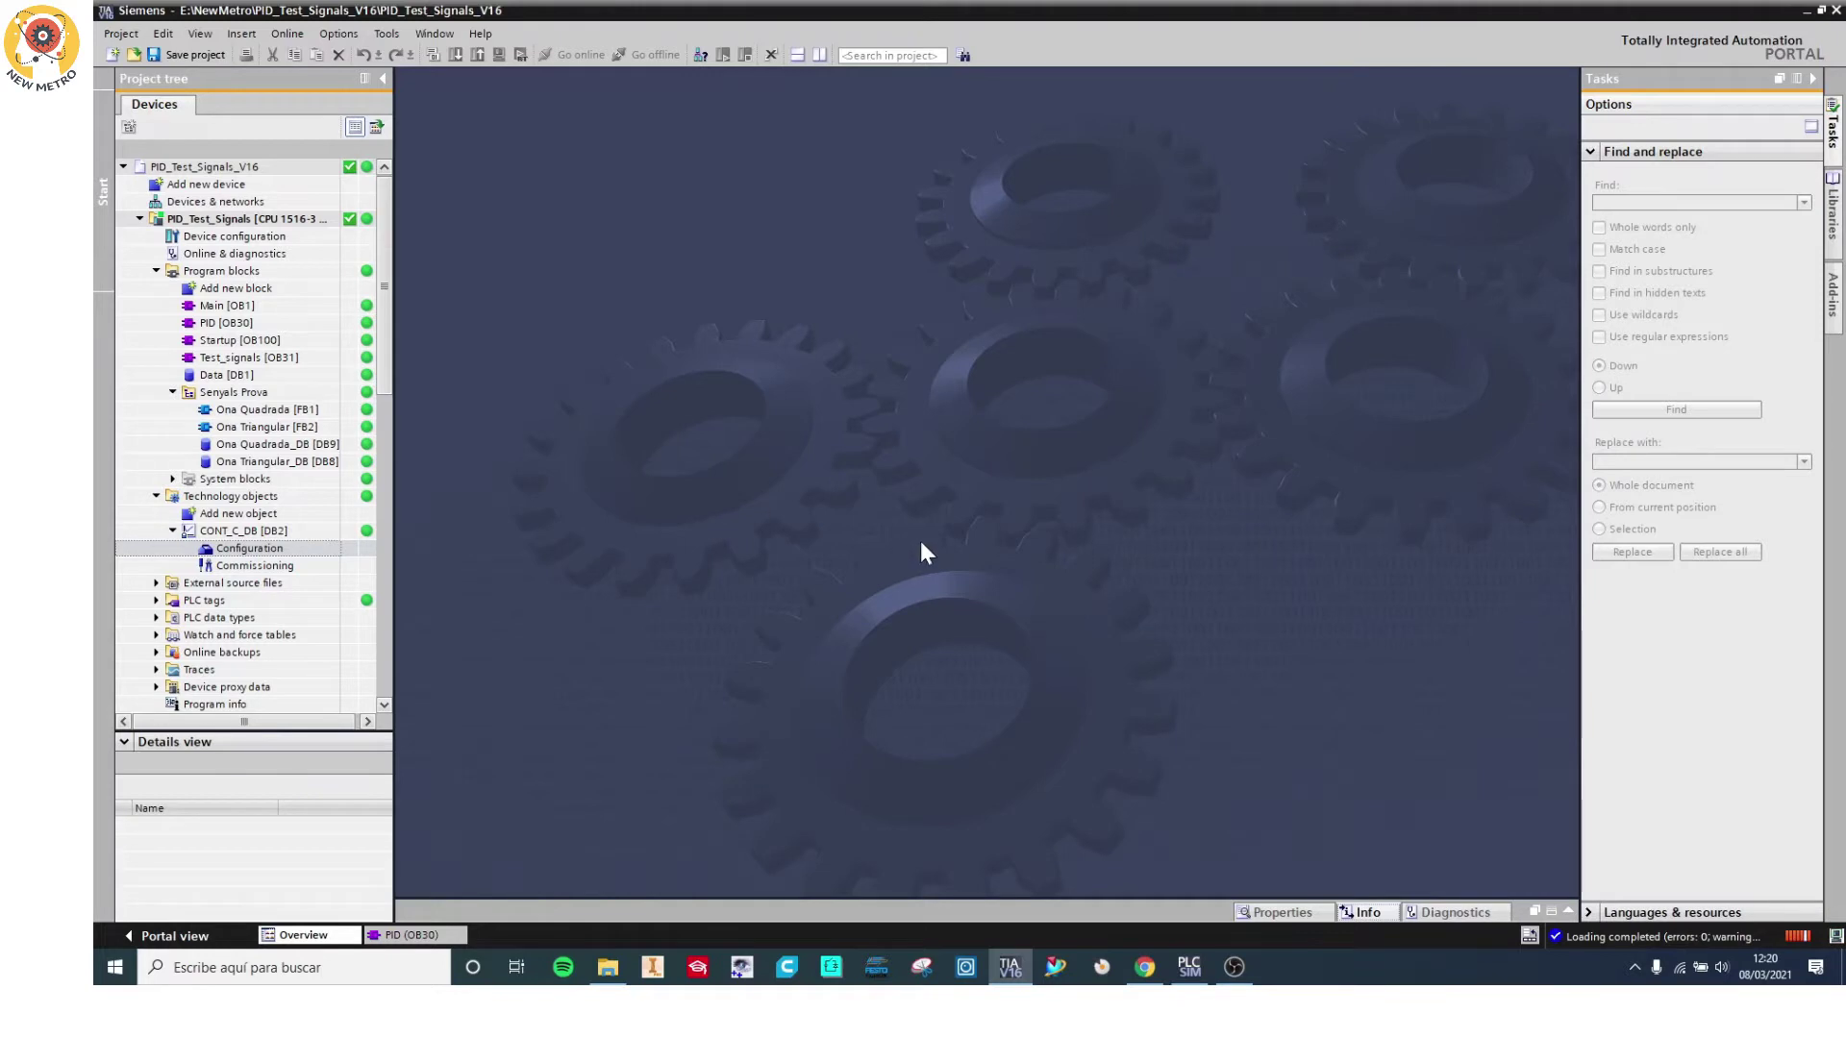
Open the Configuration editor of CONT_C_DB [DB2] under Technology objects.
double_click(252, 550)
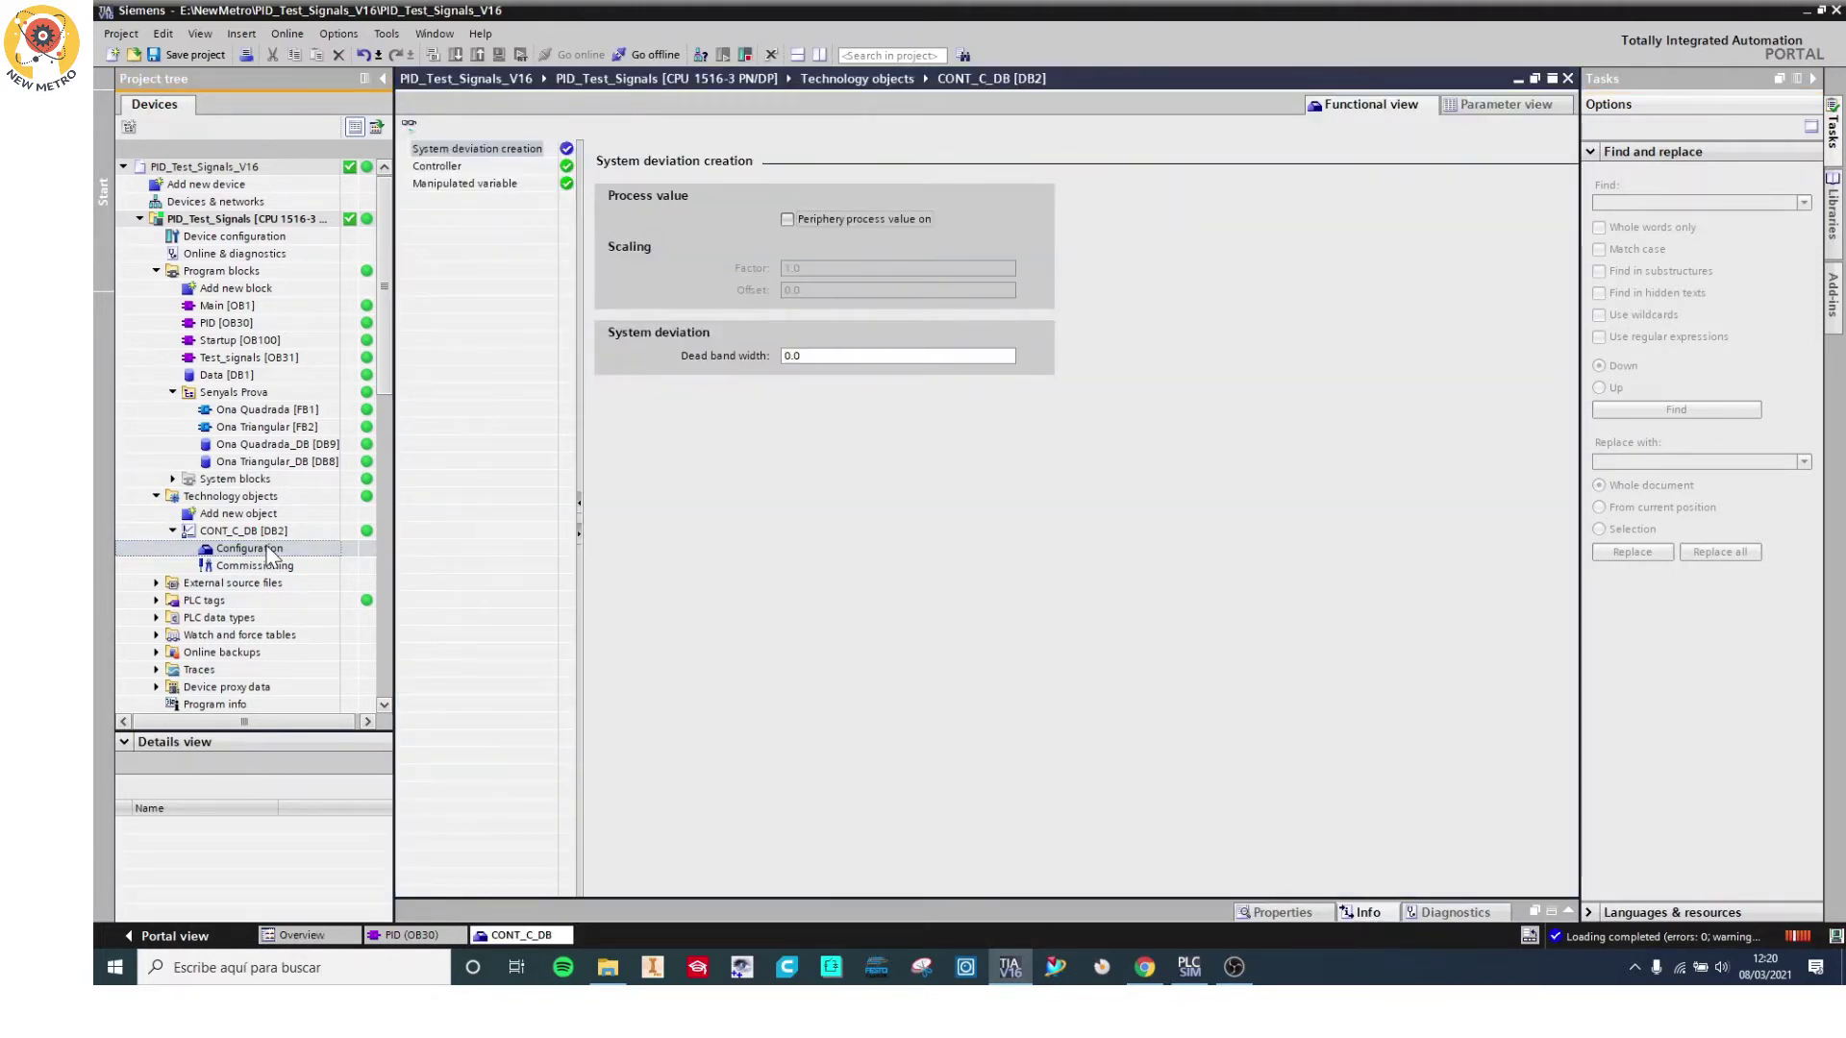
Monitor the Controller page online, keep structure P, and set proportional gain to 1.
click(481, 166)
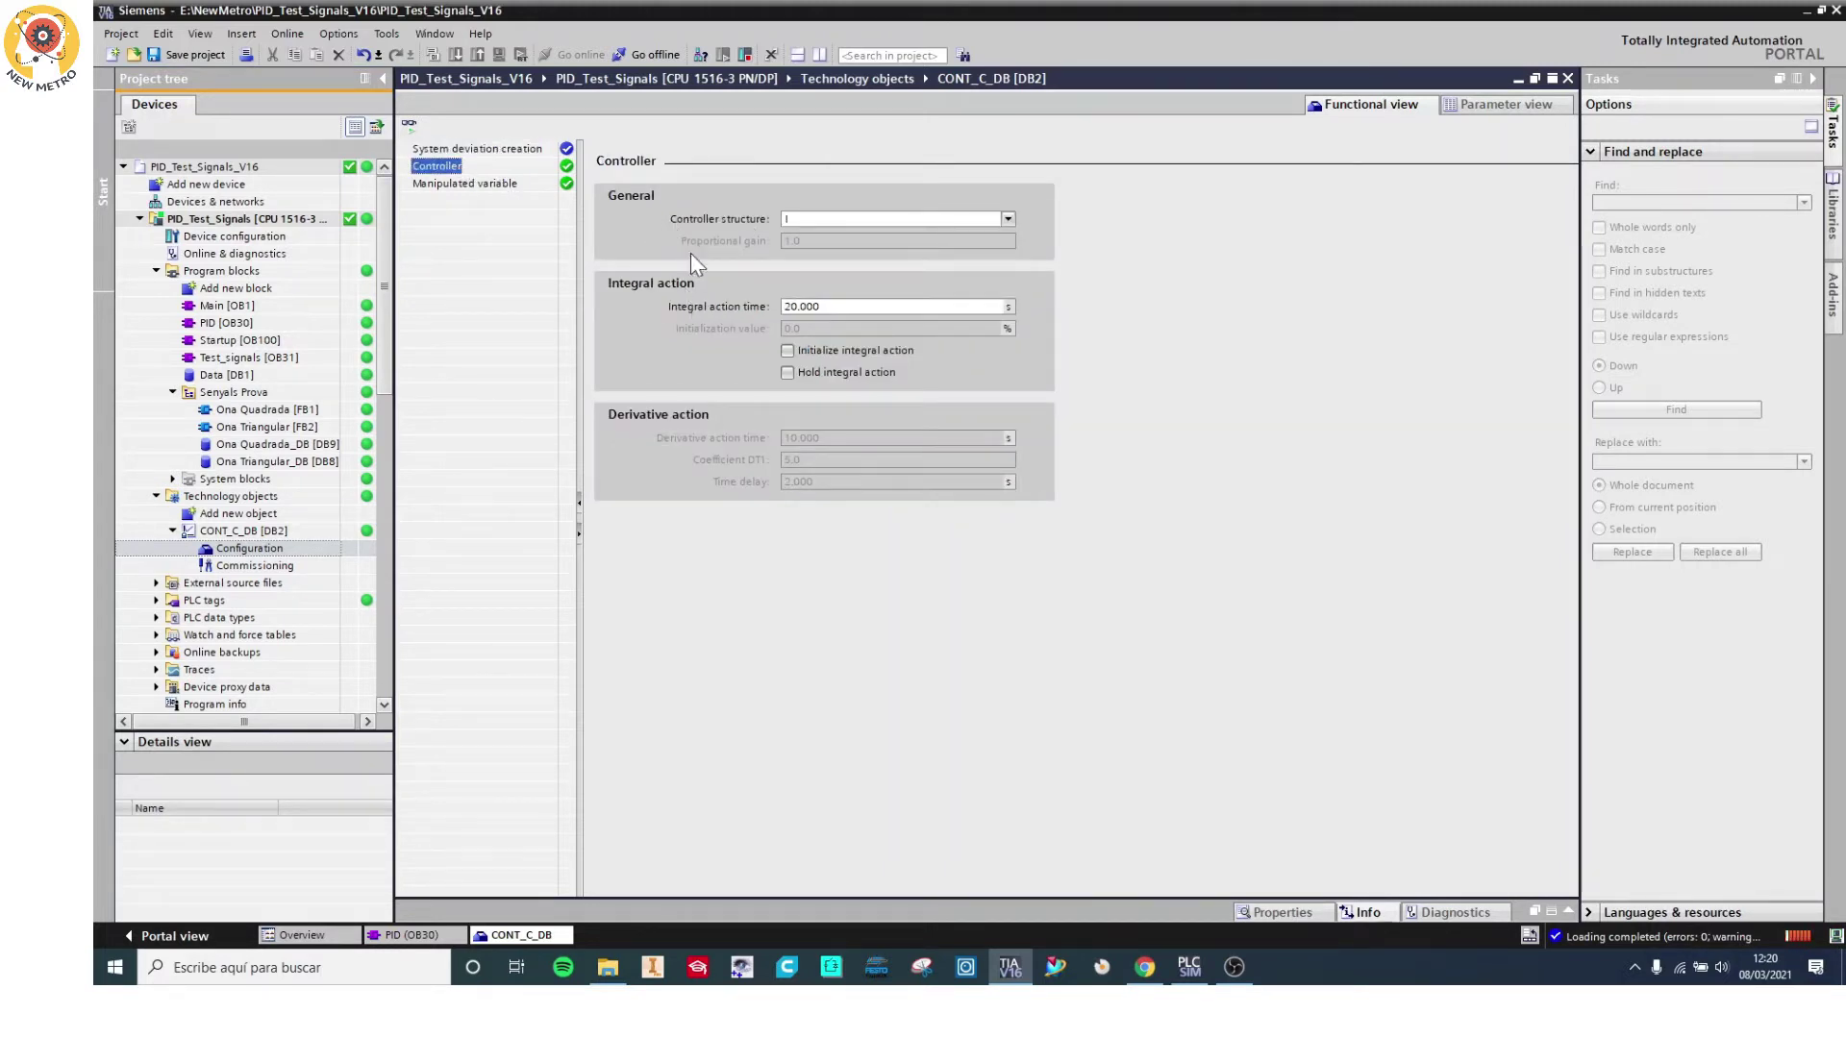
click(410, 125)
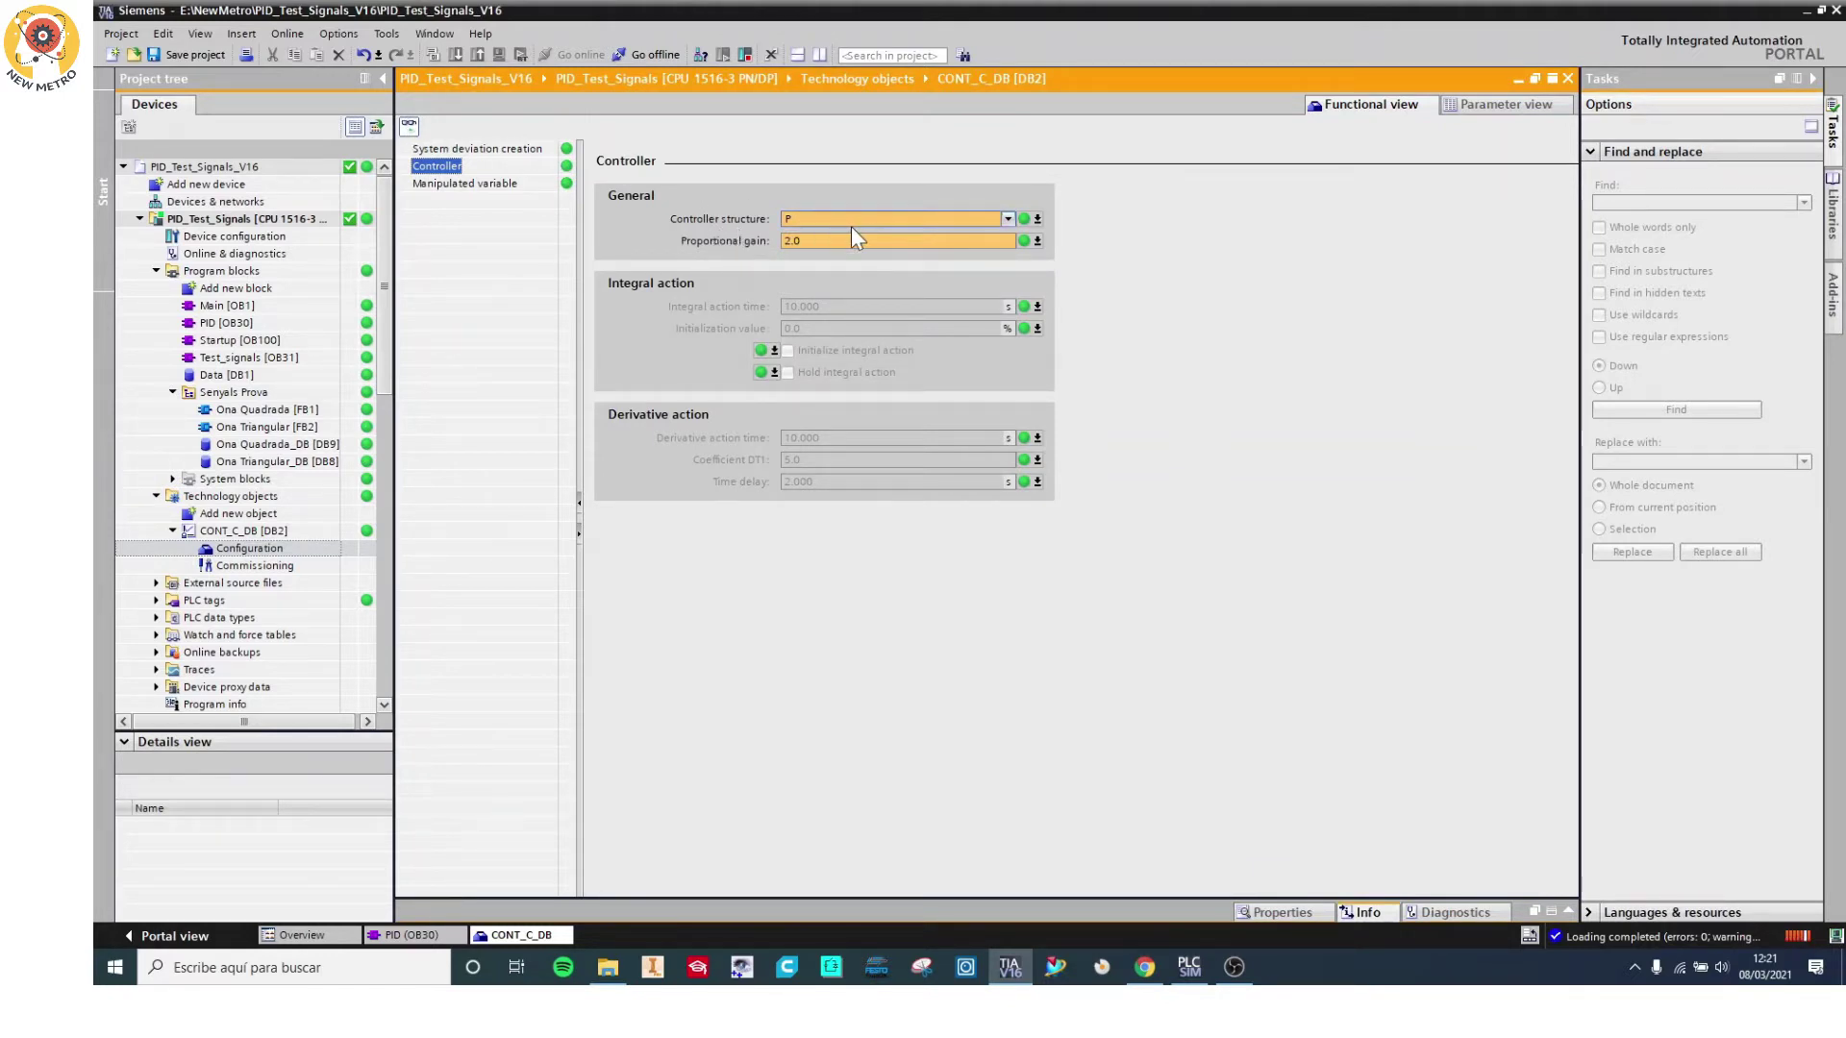
click(1008, 219)
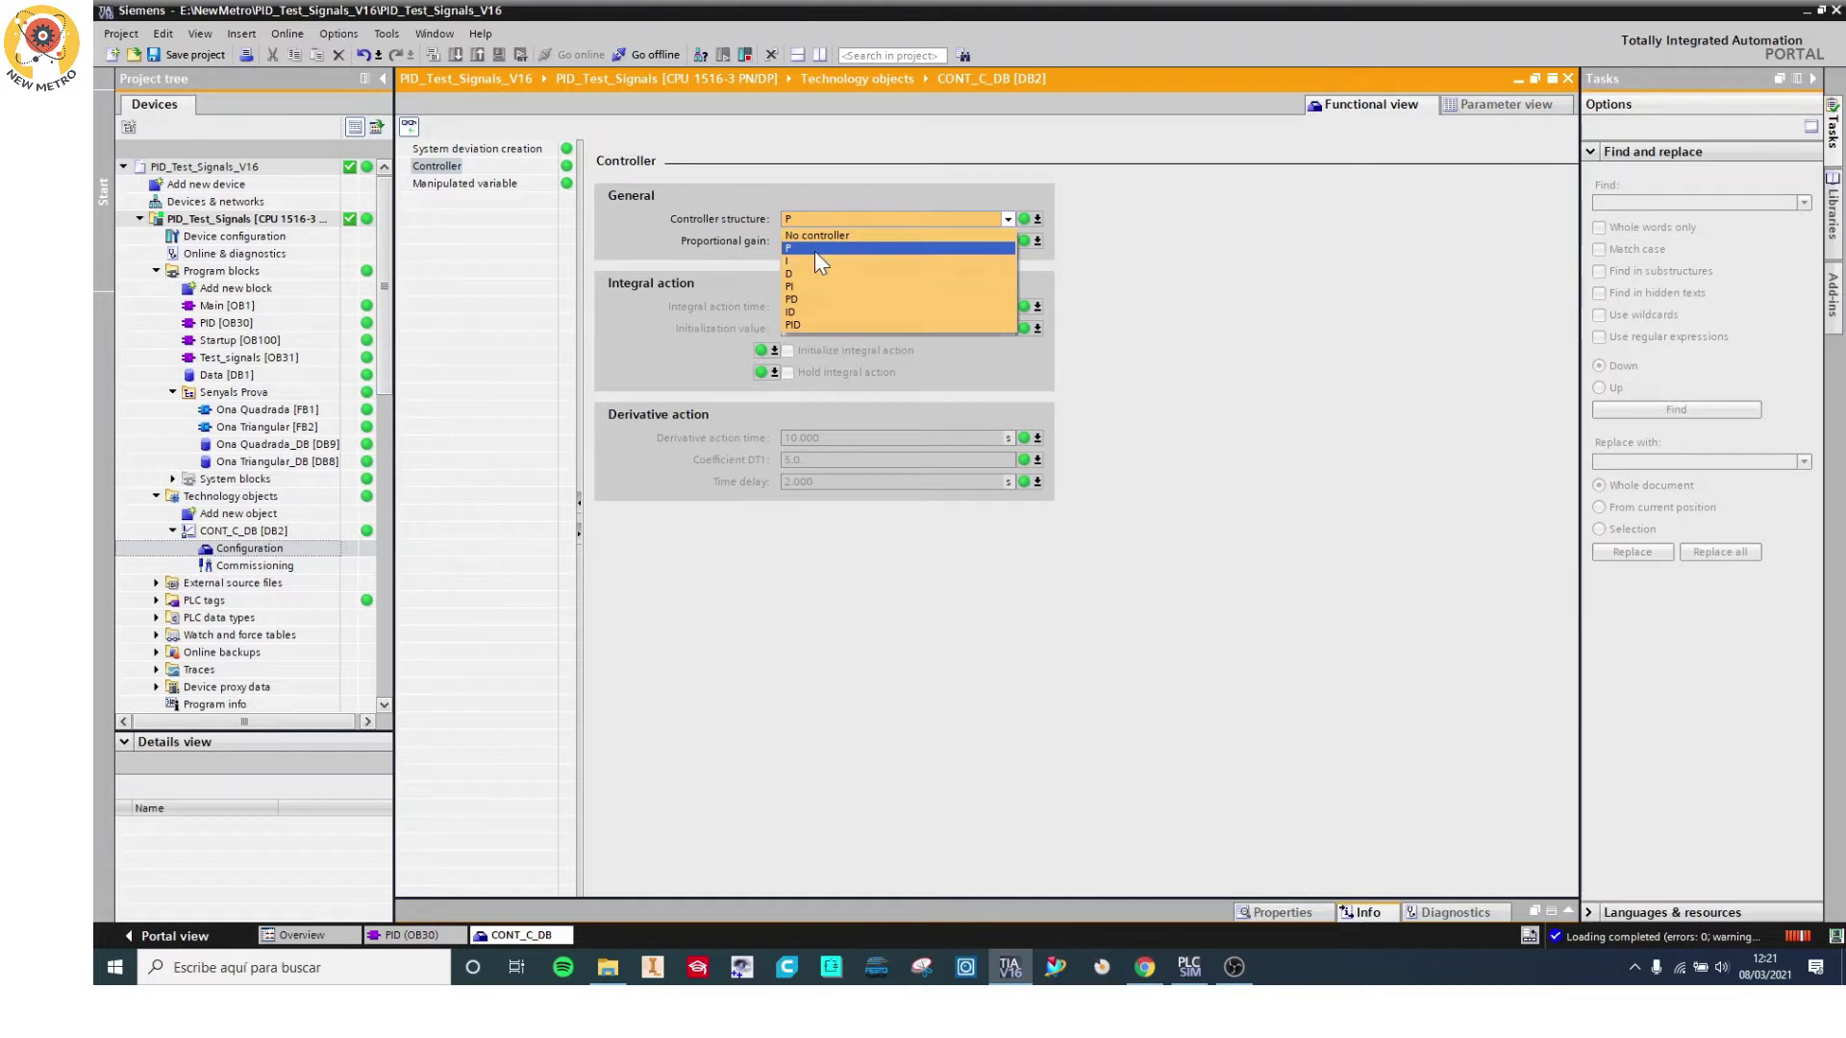
click(813, 248)
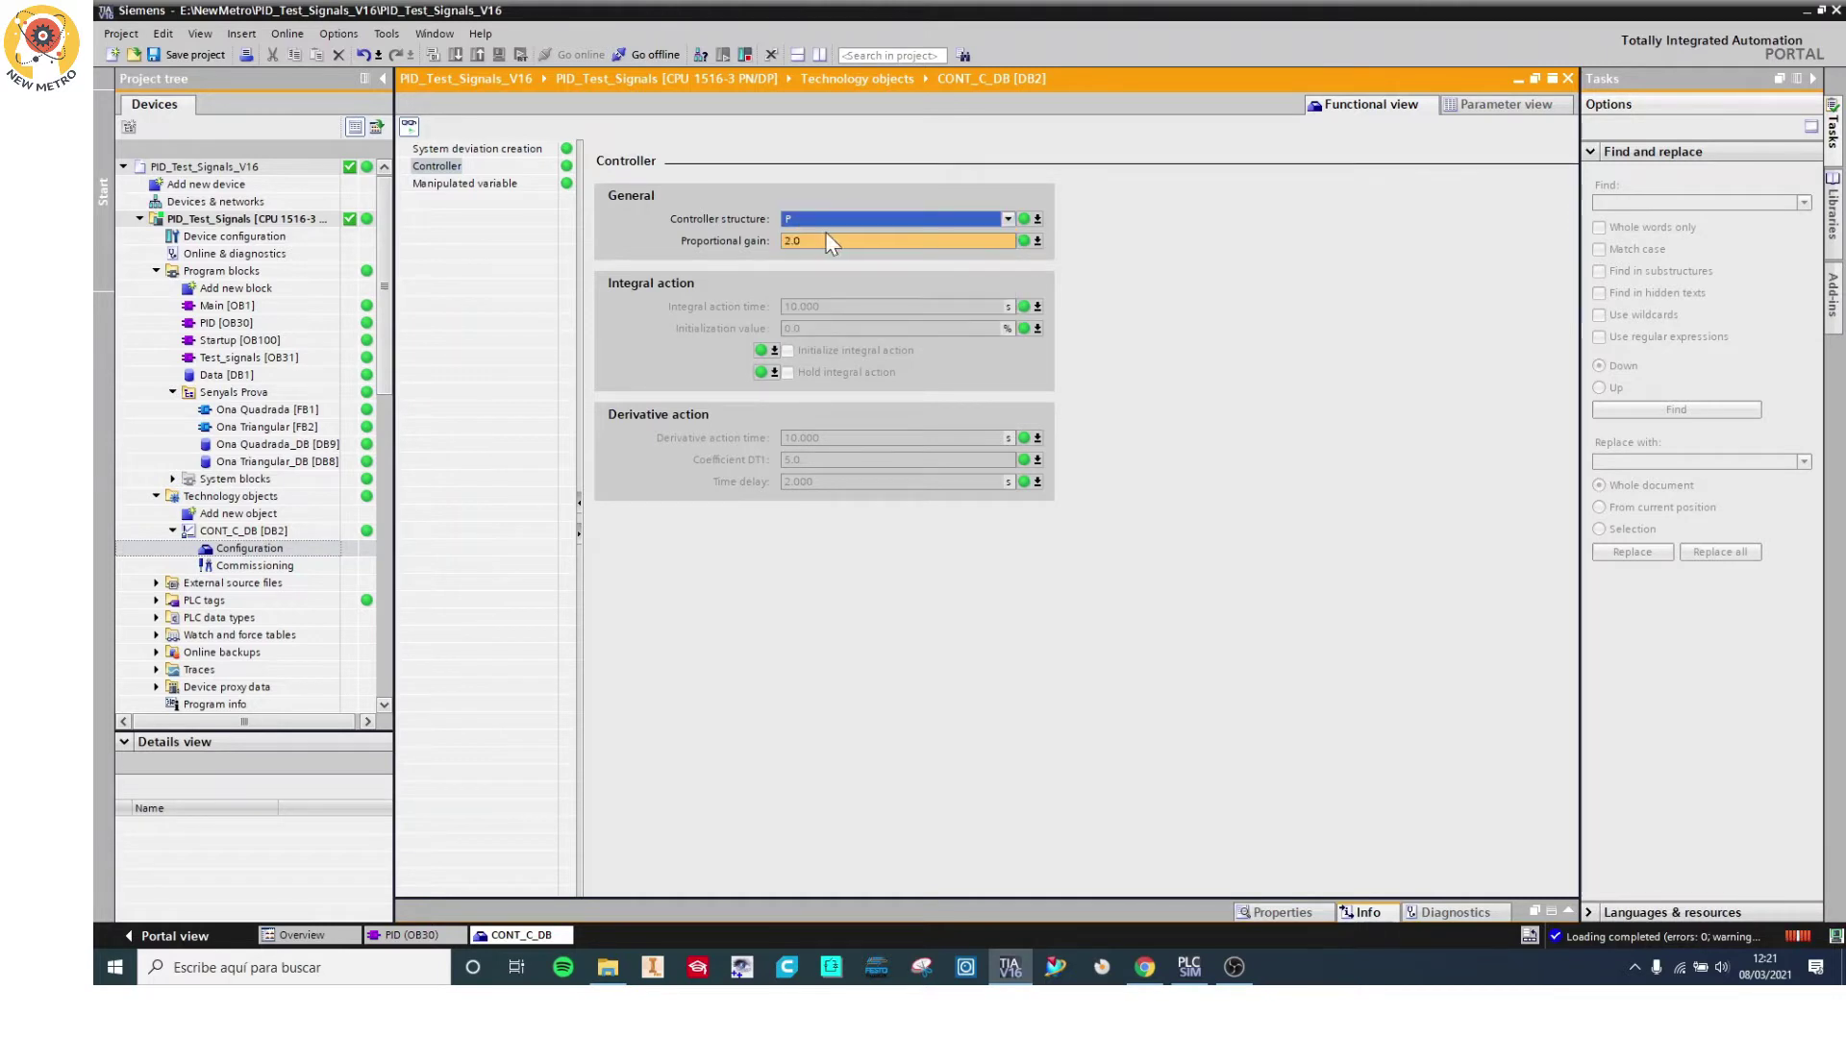
key(Tab)
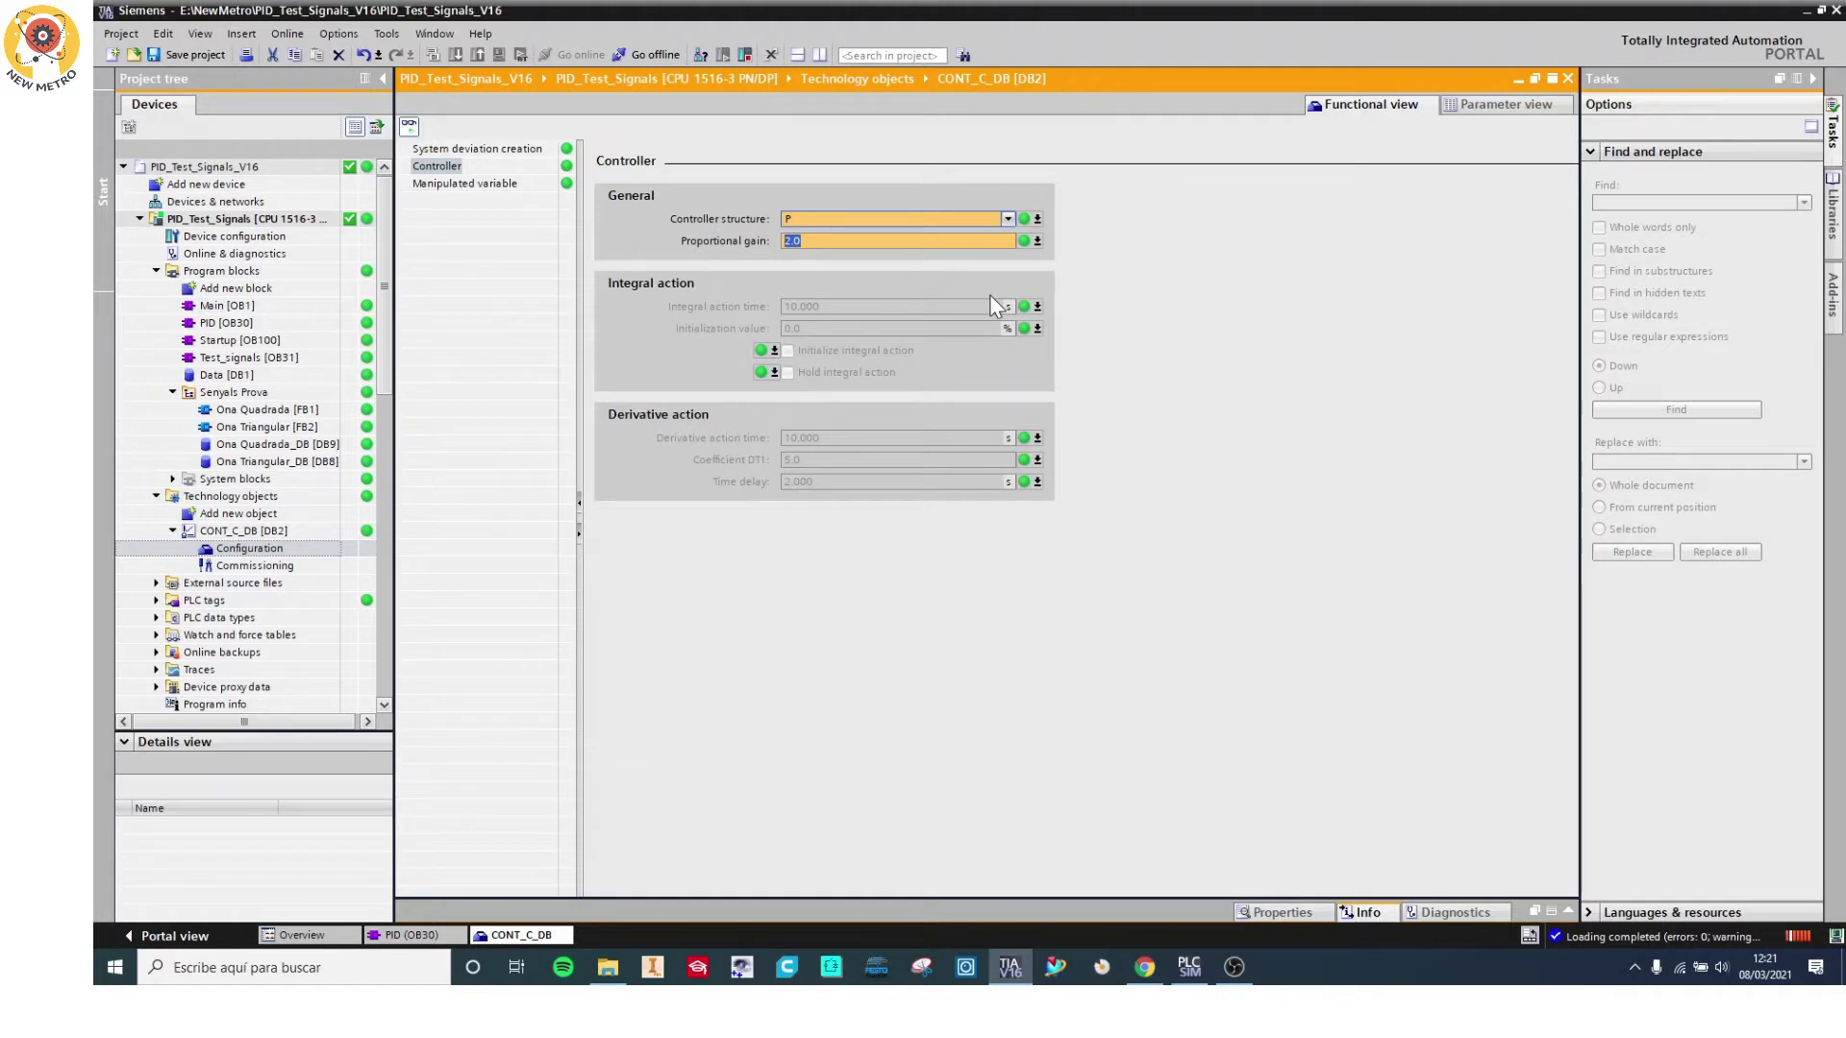
text(1)
Change the controller structure to I, leaving Initialize integral action unticked.
click(1006, 219)
click(789, 259)
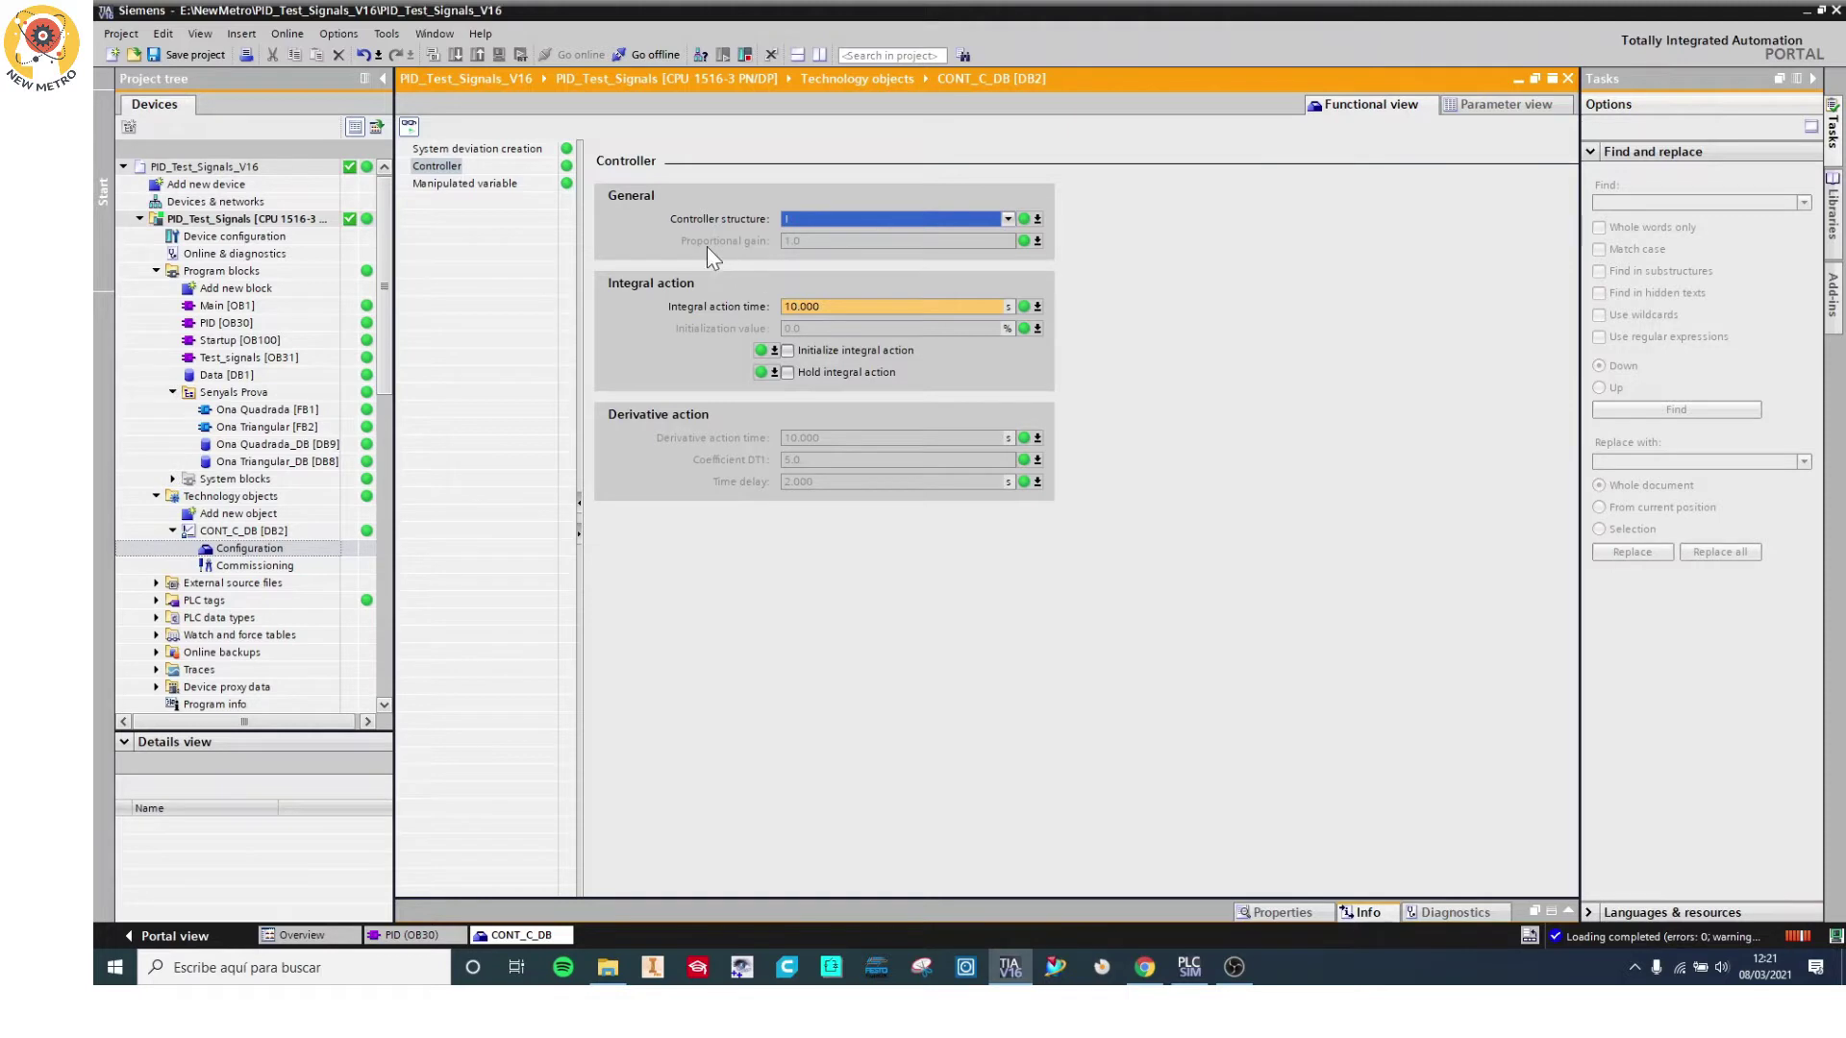
click(789, 351)
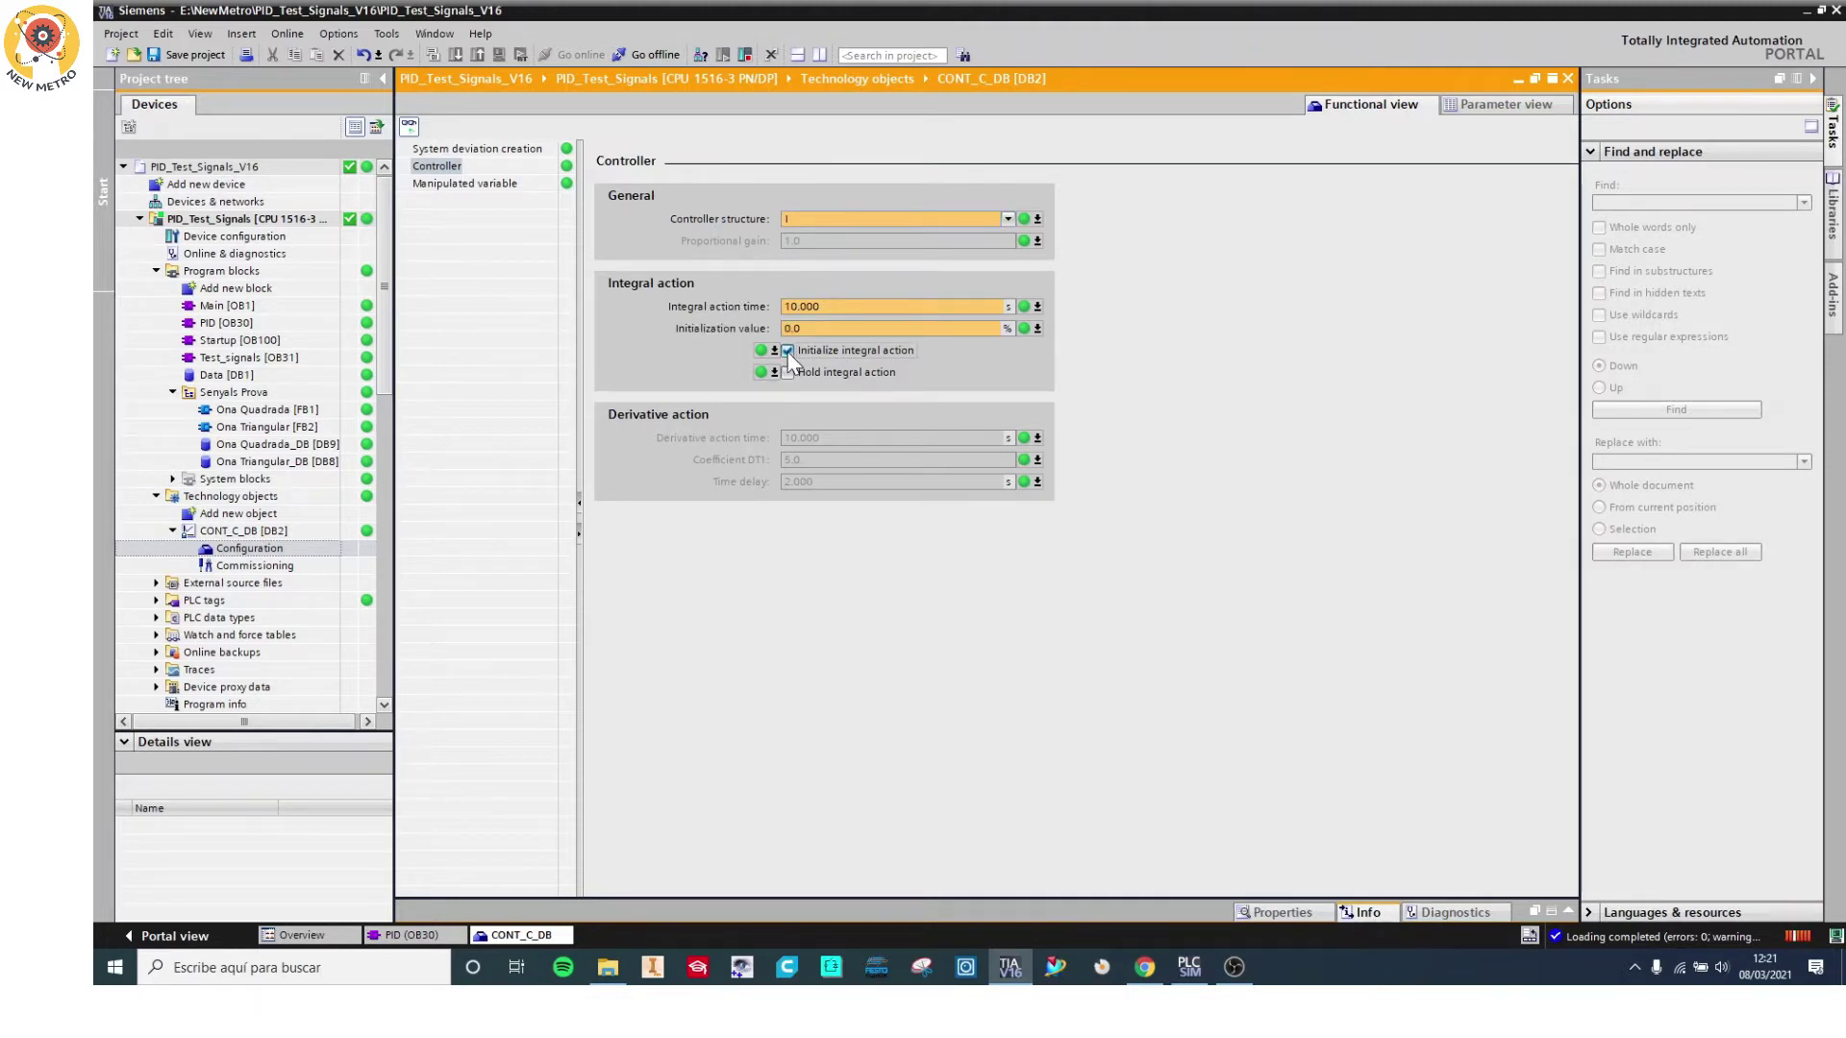
click(788, 351)
double_click(256, 565)
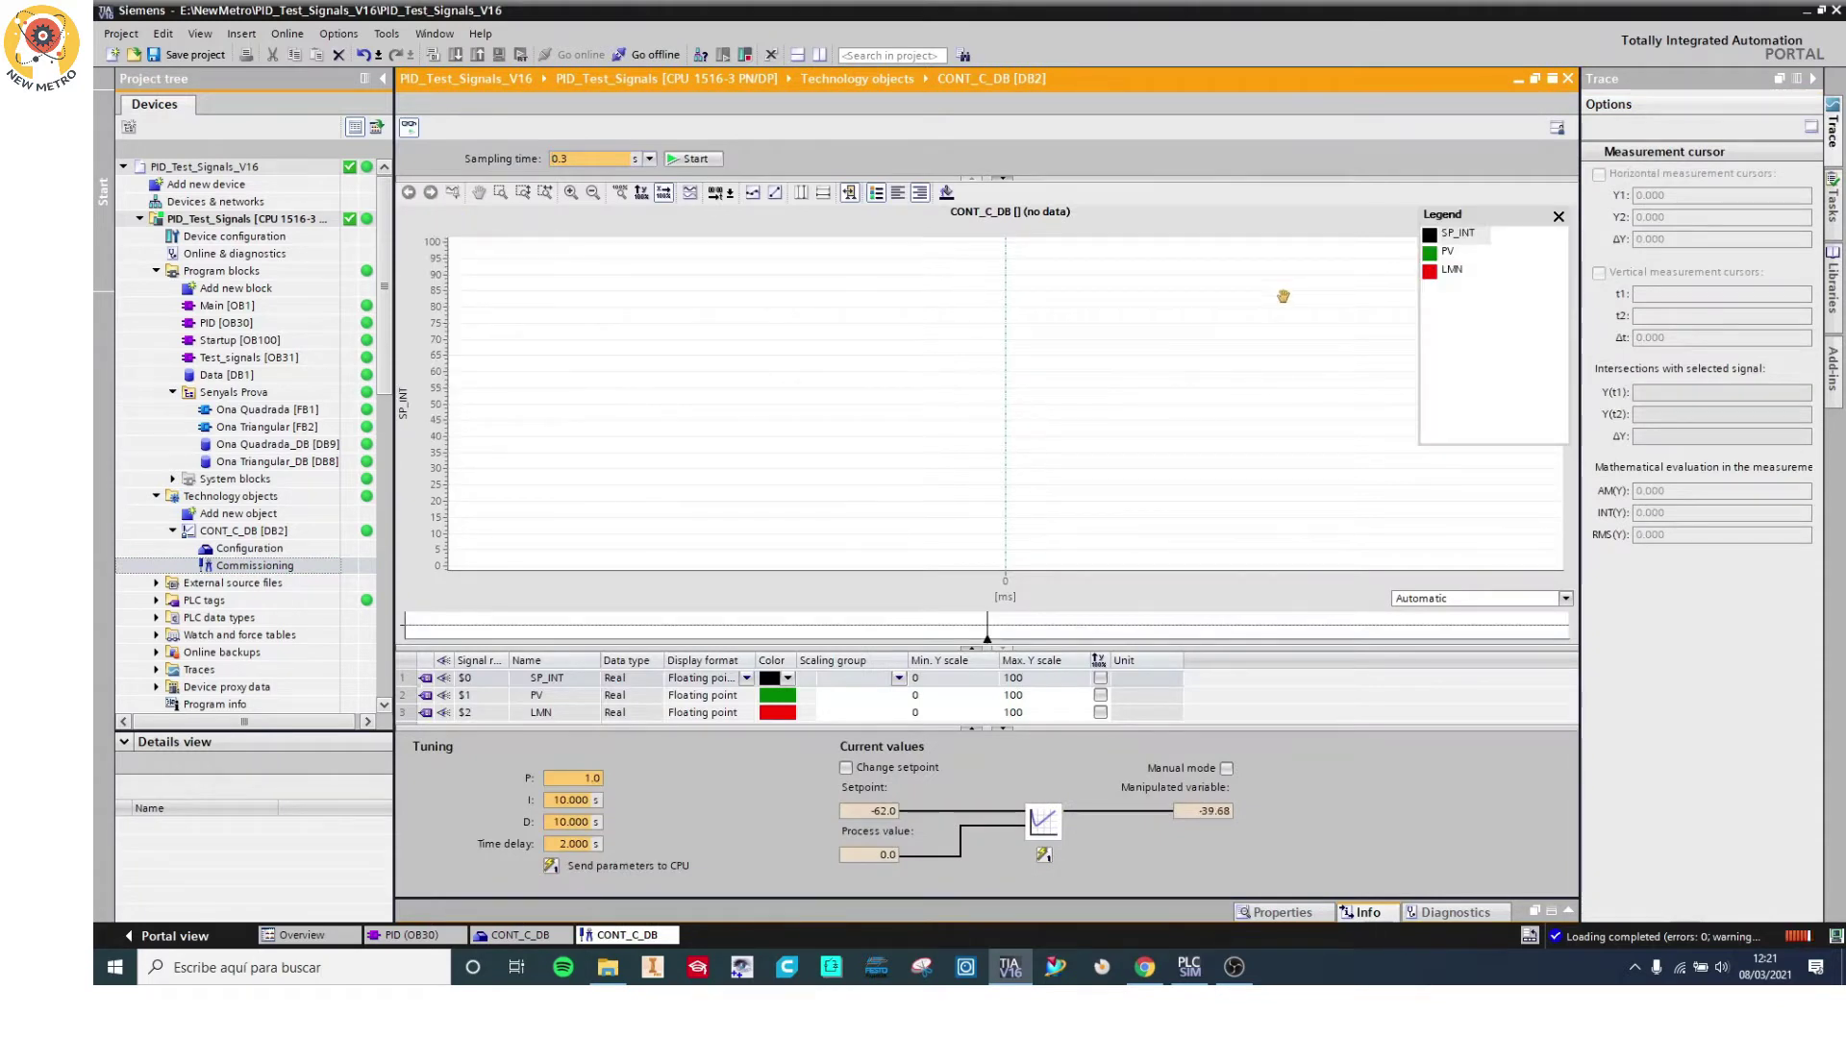
Start the CONT_C_DB trace recording, with SP_INT, PV and LMN in one diagram.
click(688, 159)
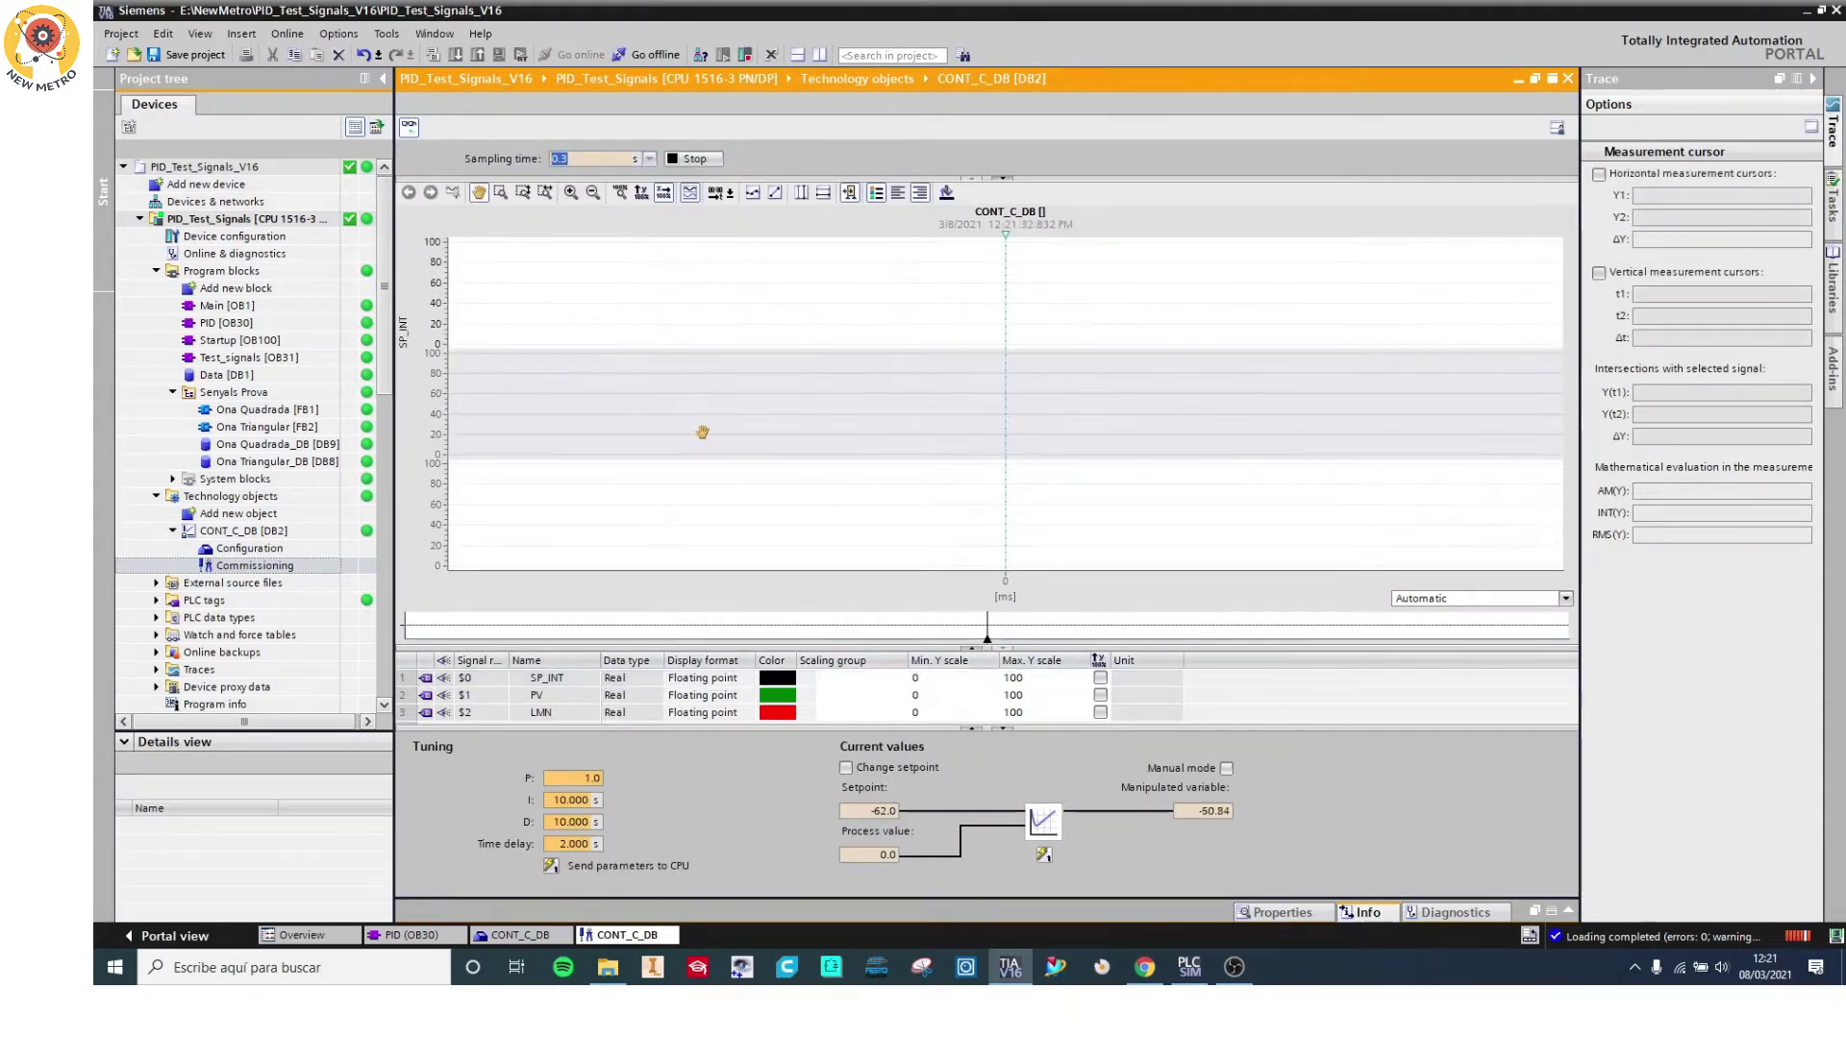
click(689, 192)
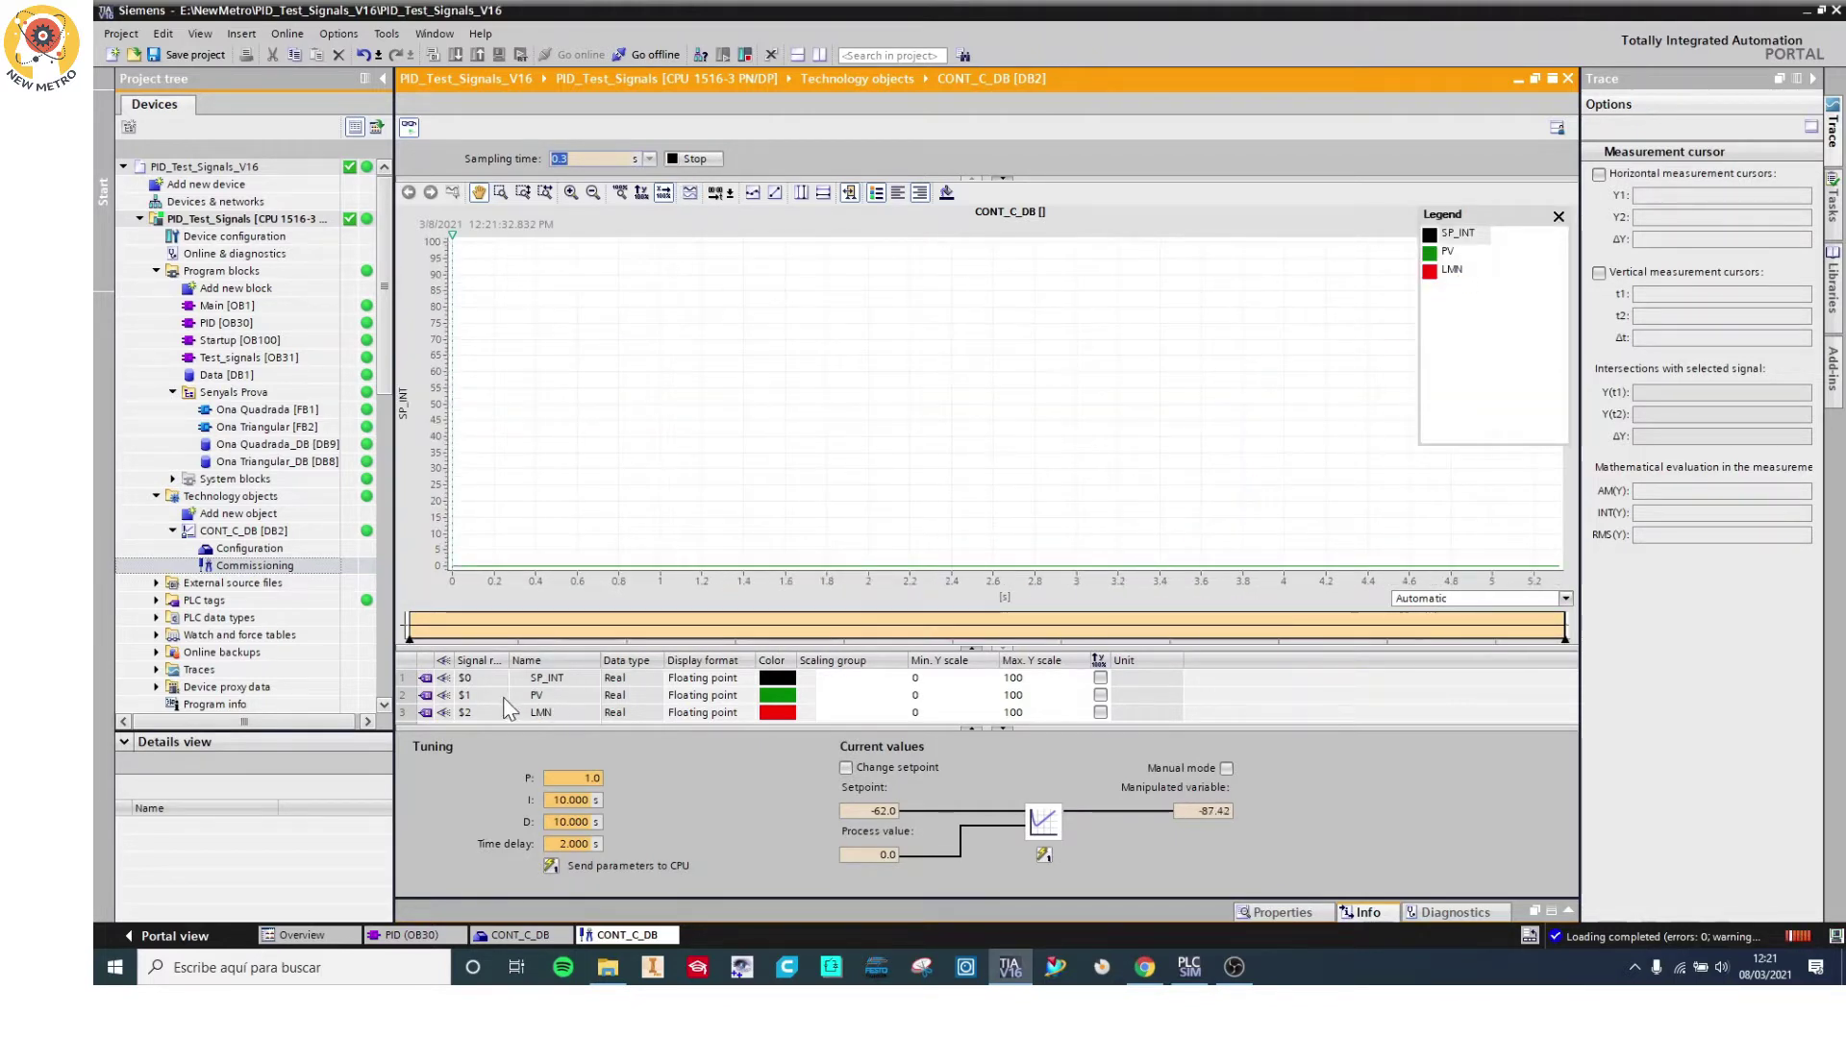
Hide the PV signal from the trace chart and close the Legend box.
right_click(468, 698)
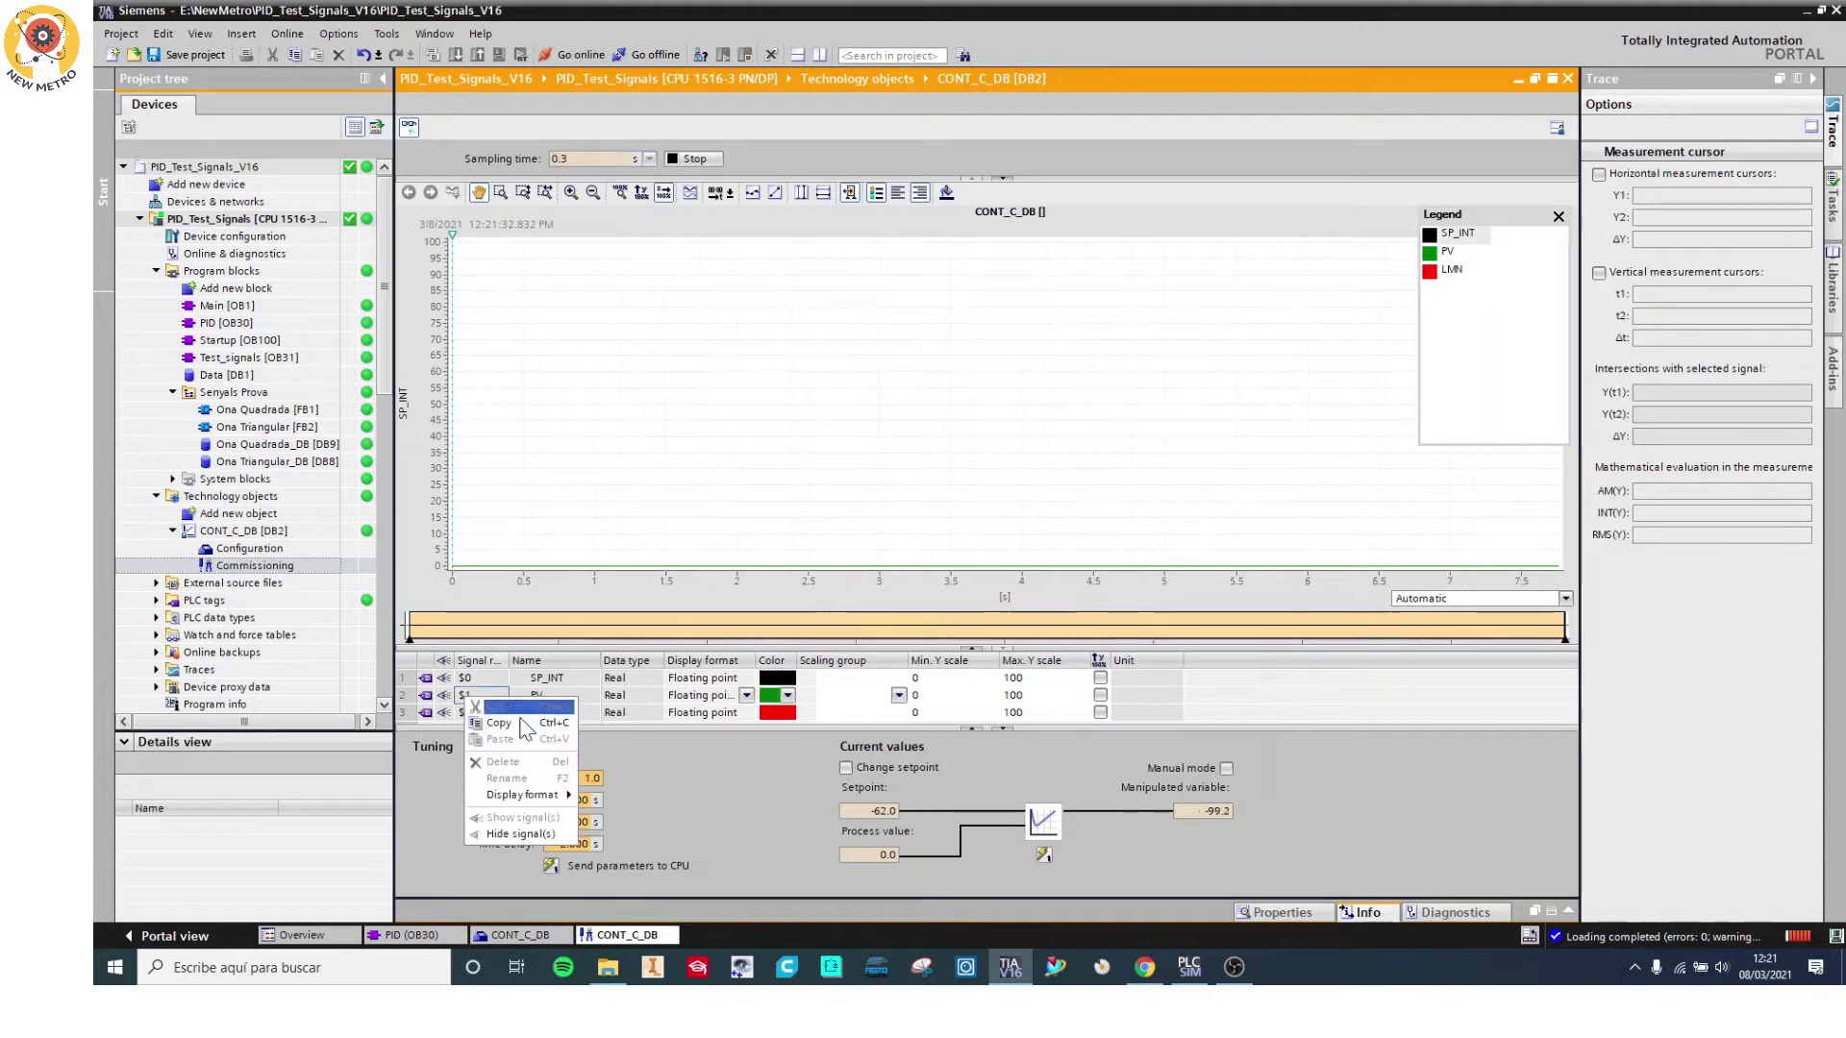
click(524, 835)
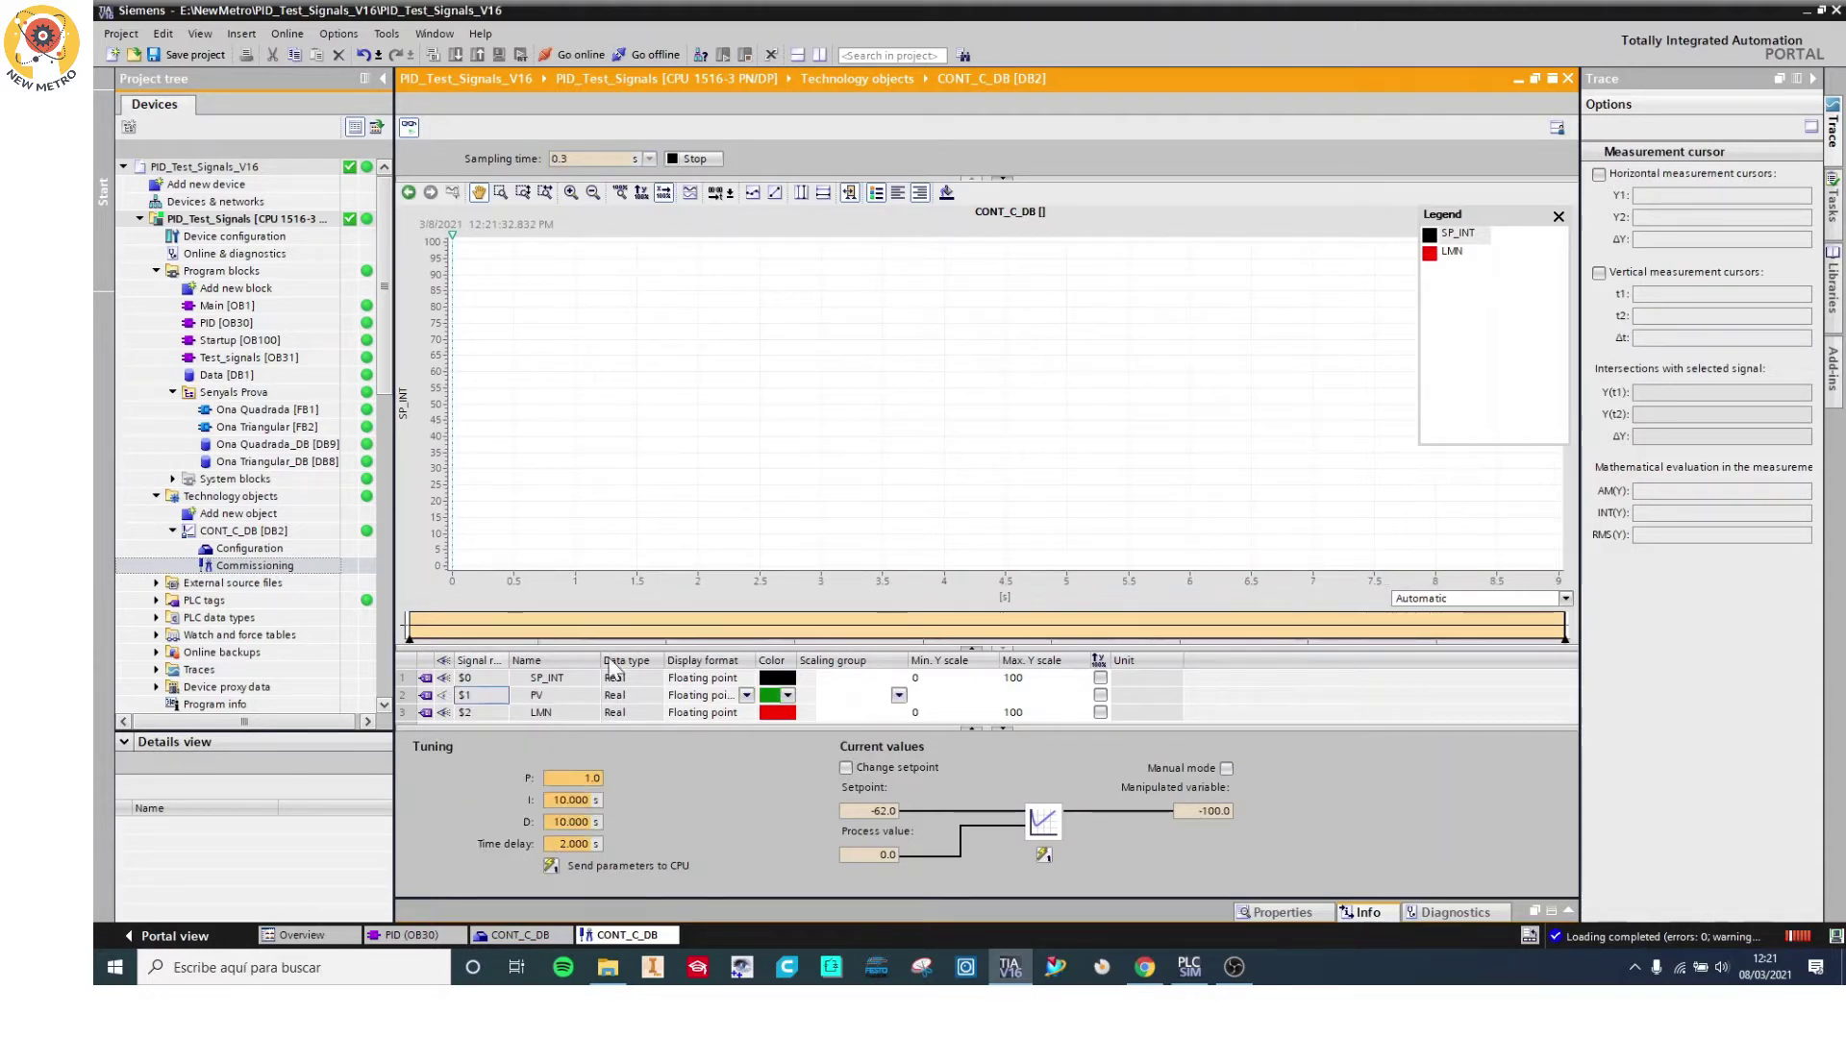
click(1558, 215)
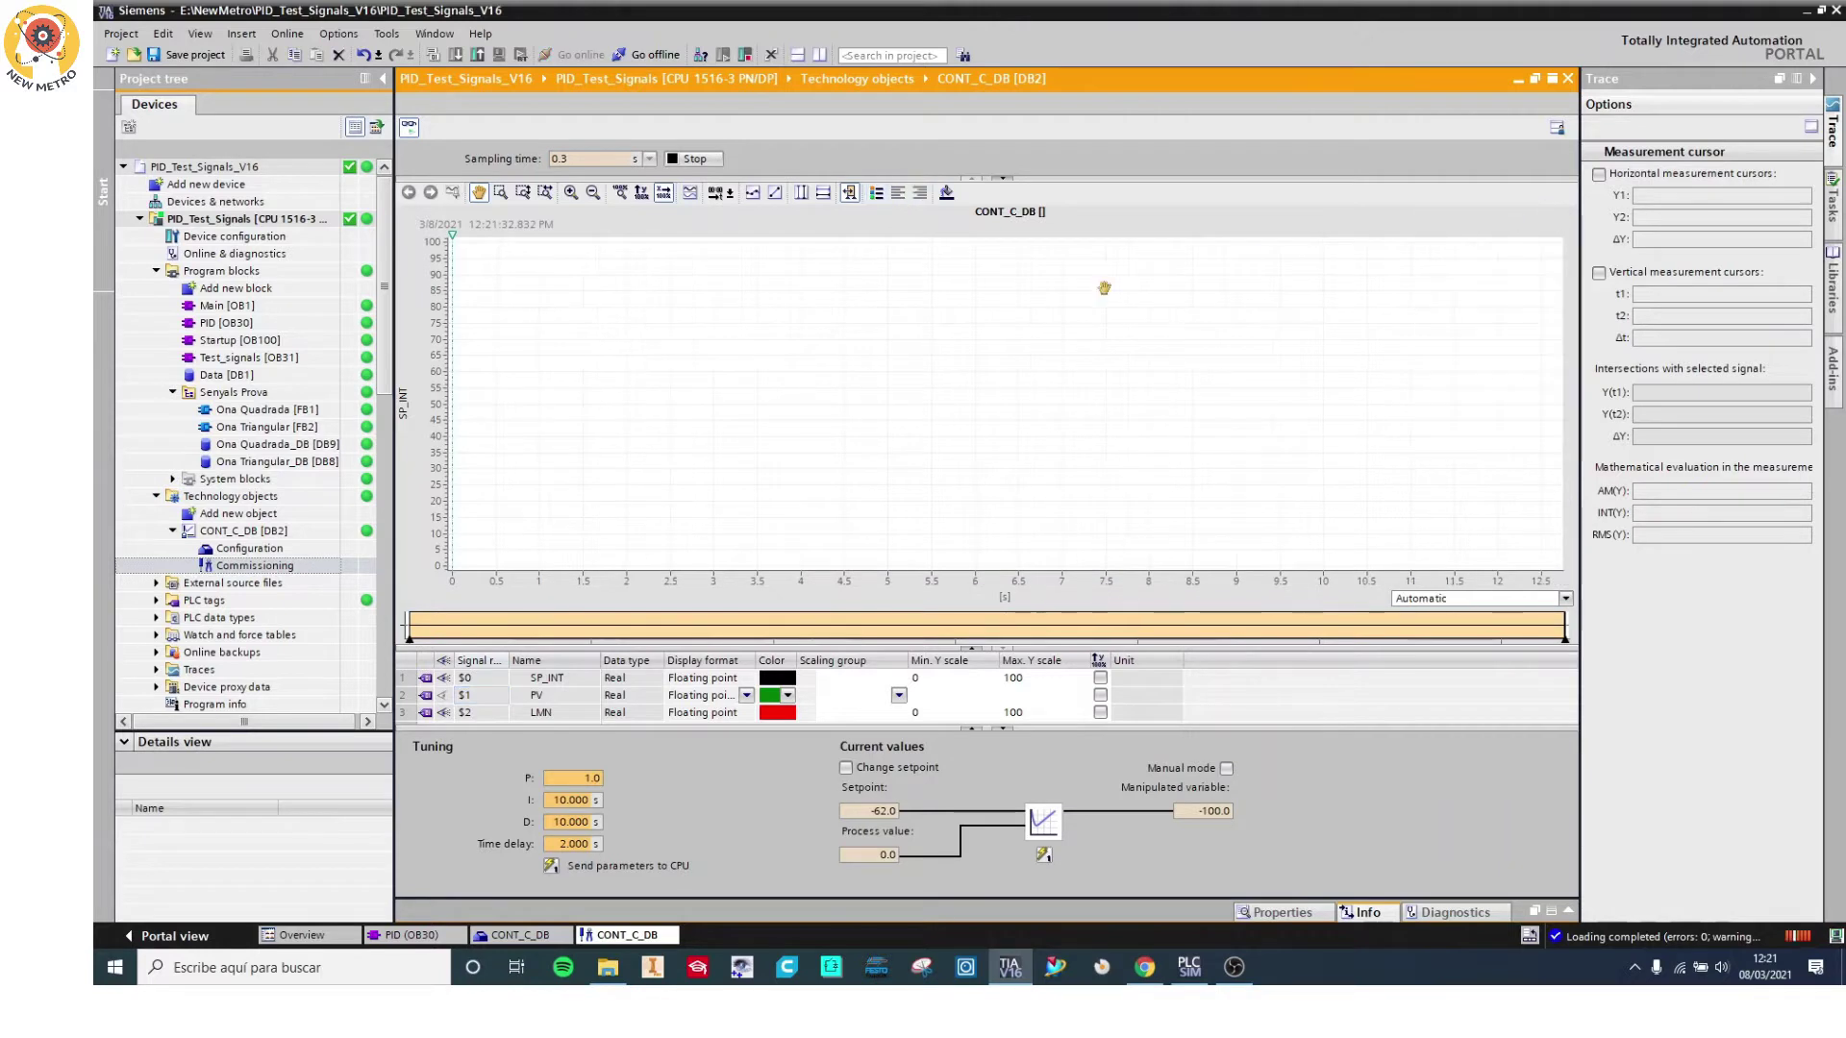
Send a 0.0 setpoint and use Manual mode to return the manipulated variable to 0.0.
click(846, 767)
click(880, 810)
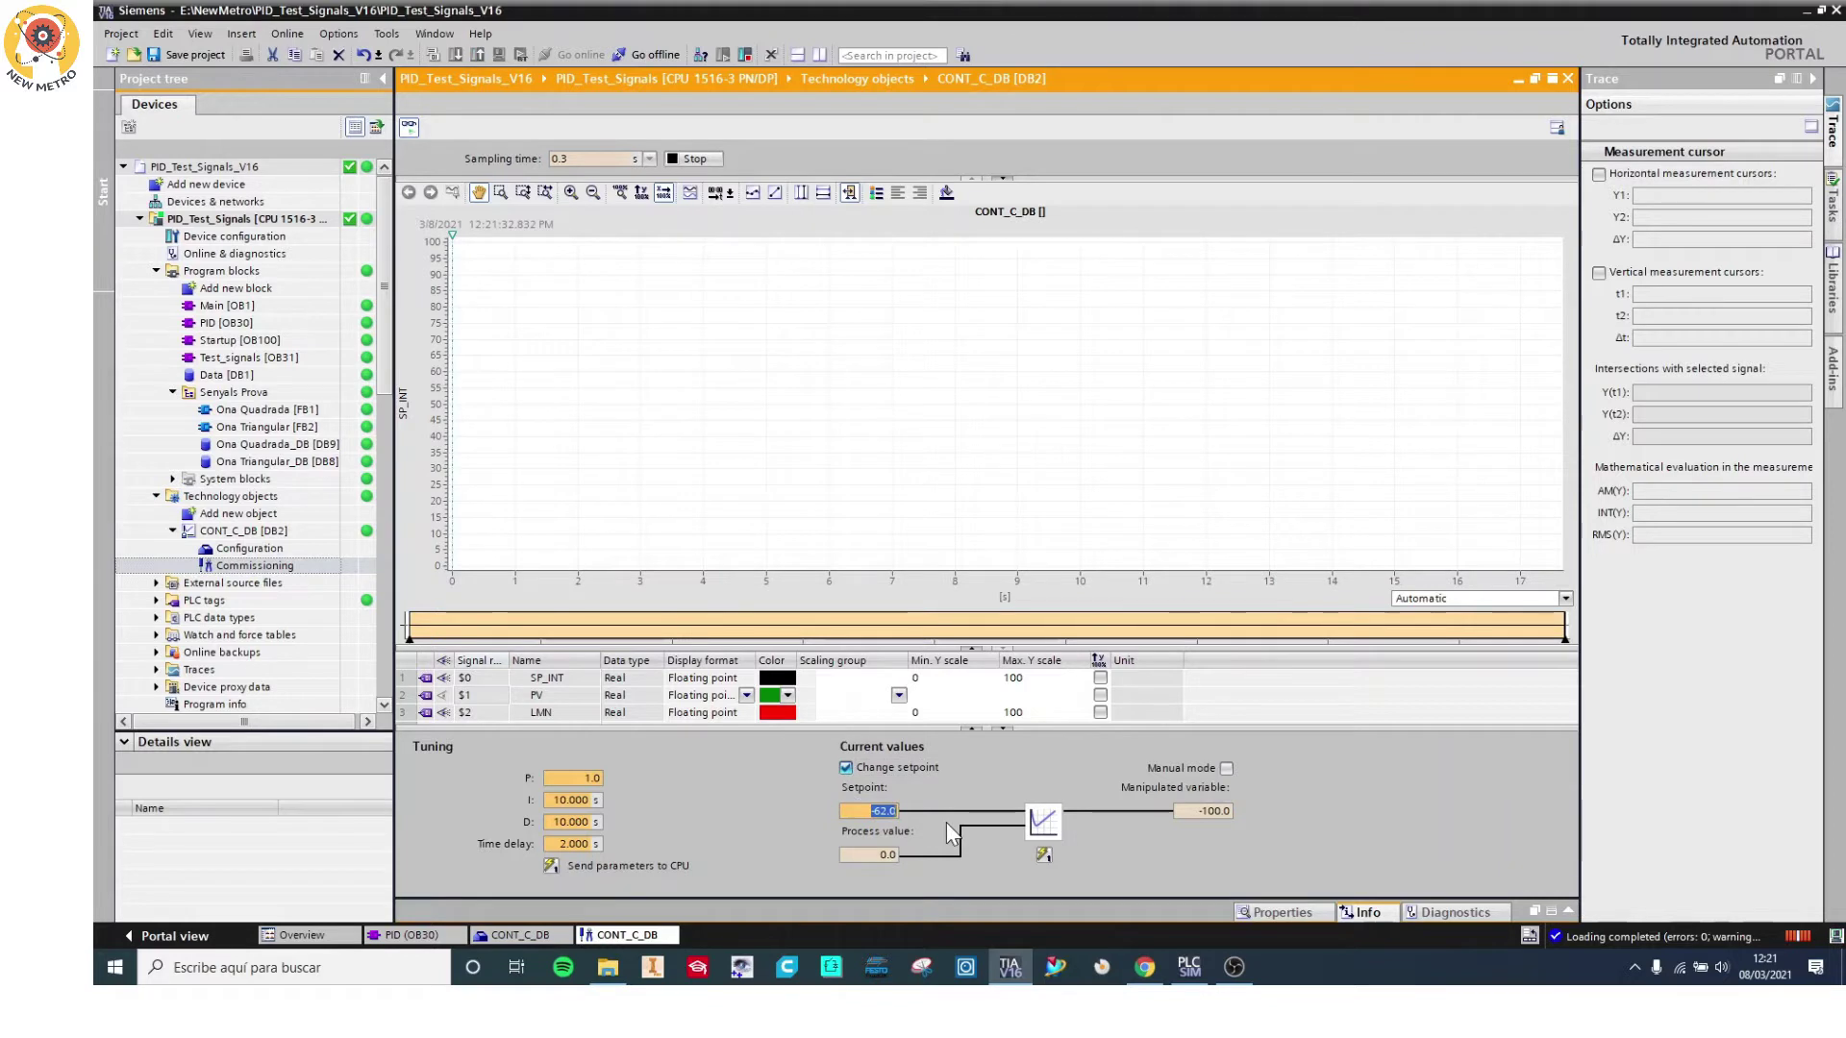
text(0.0)
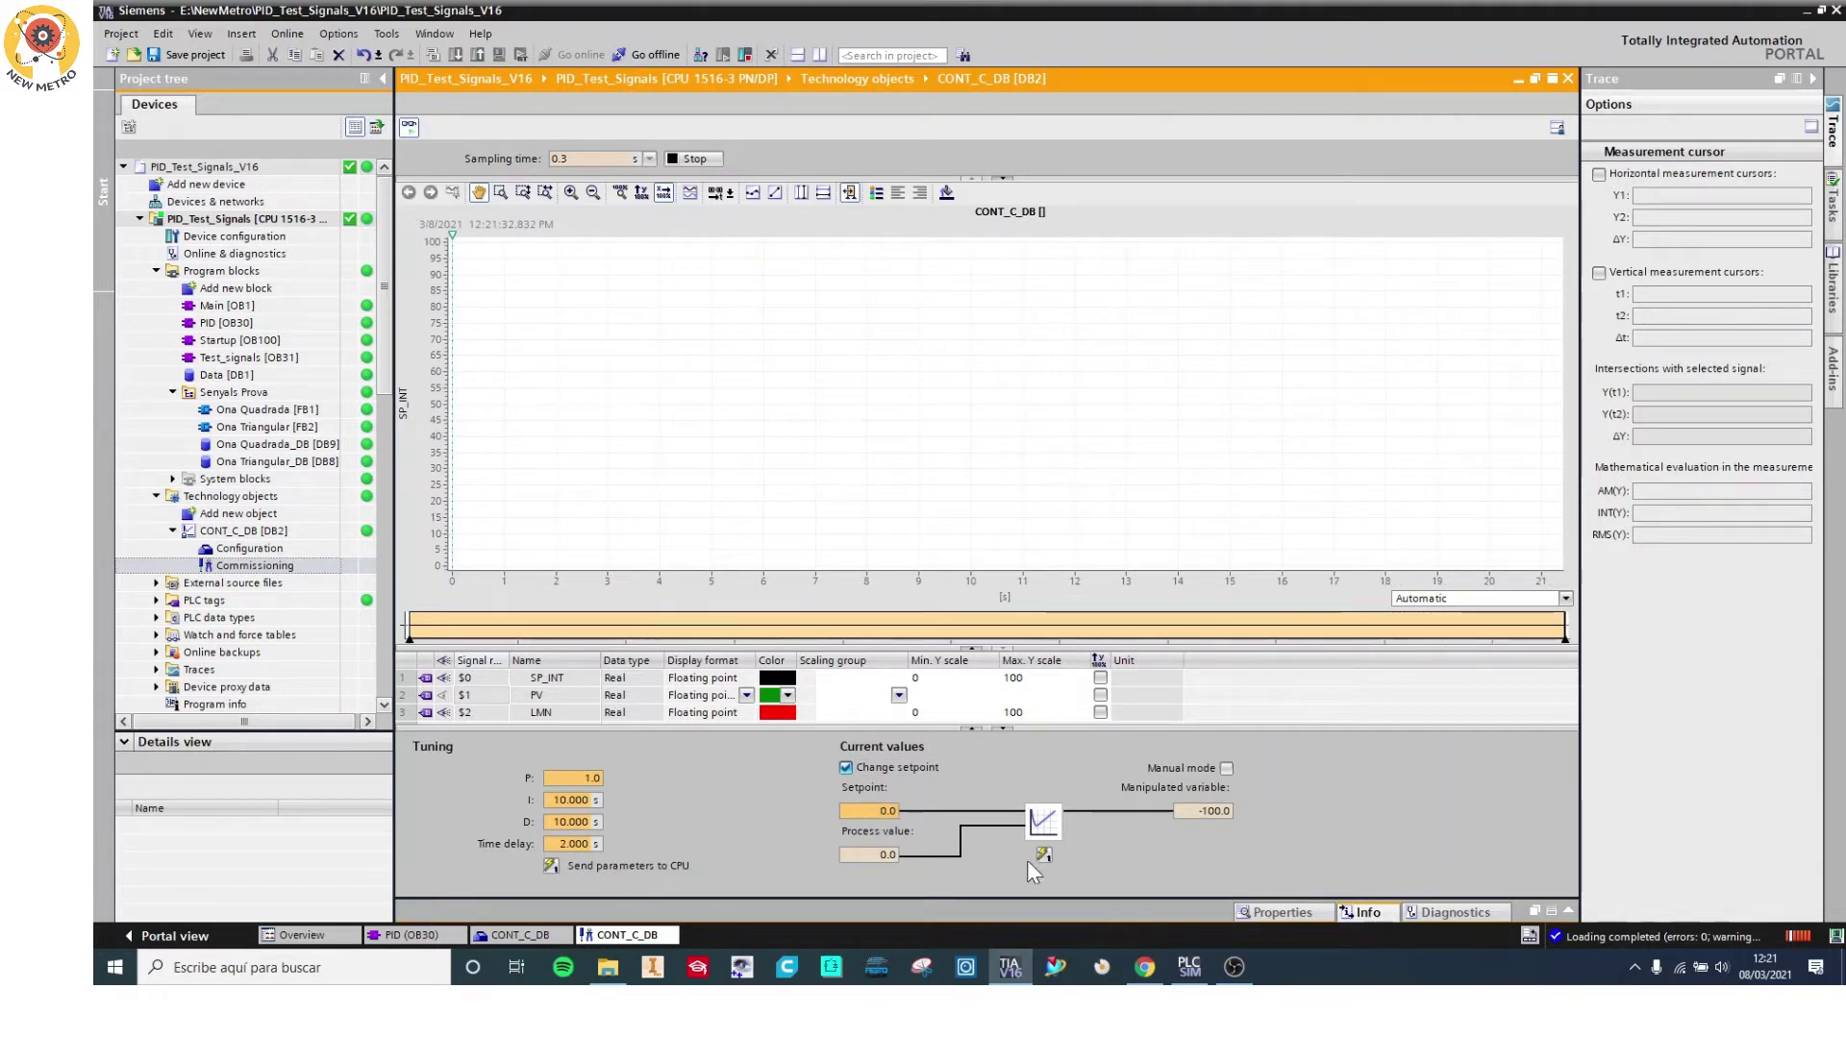
click(1044, 854)
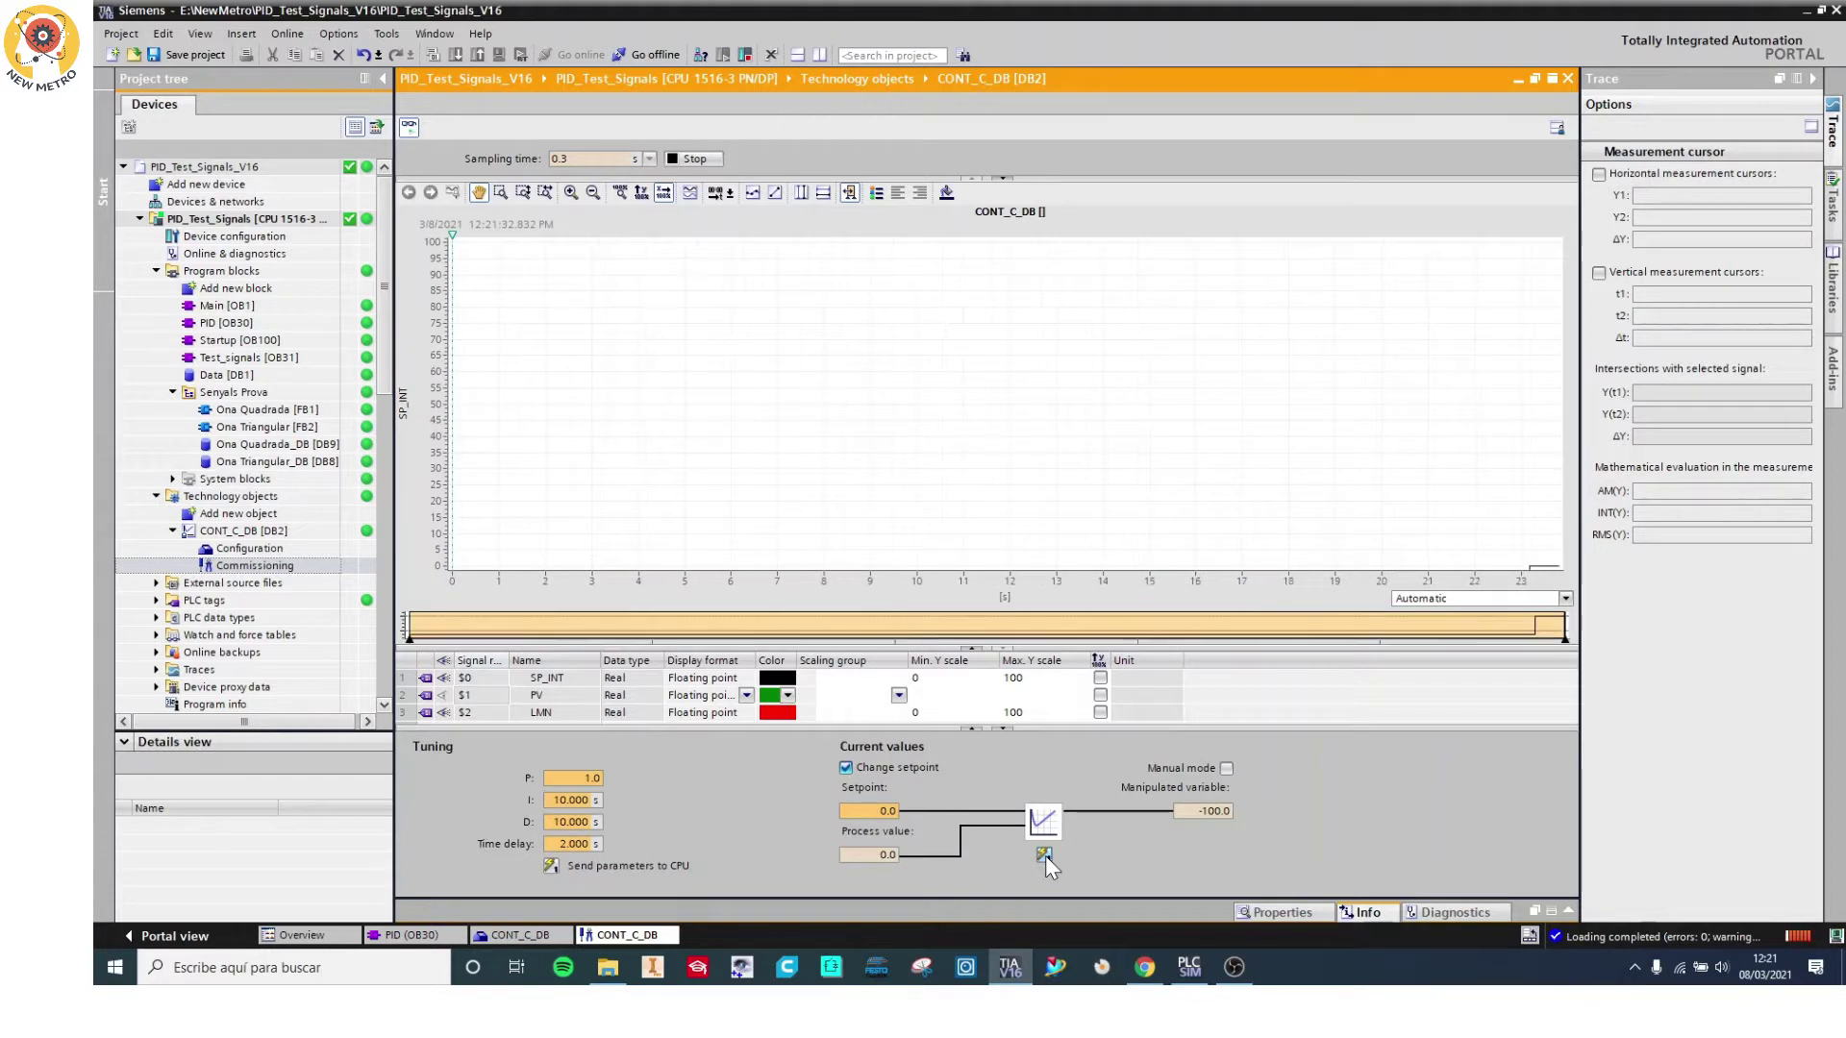
click(846, 768)
click(846, 767)
click(1226, 769)
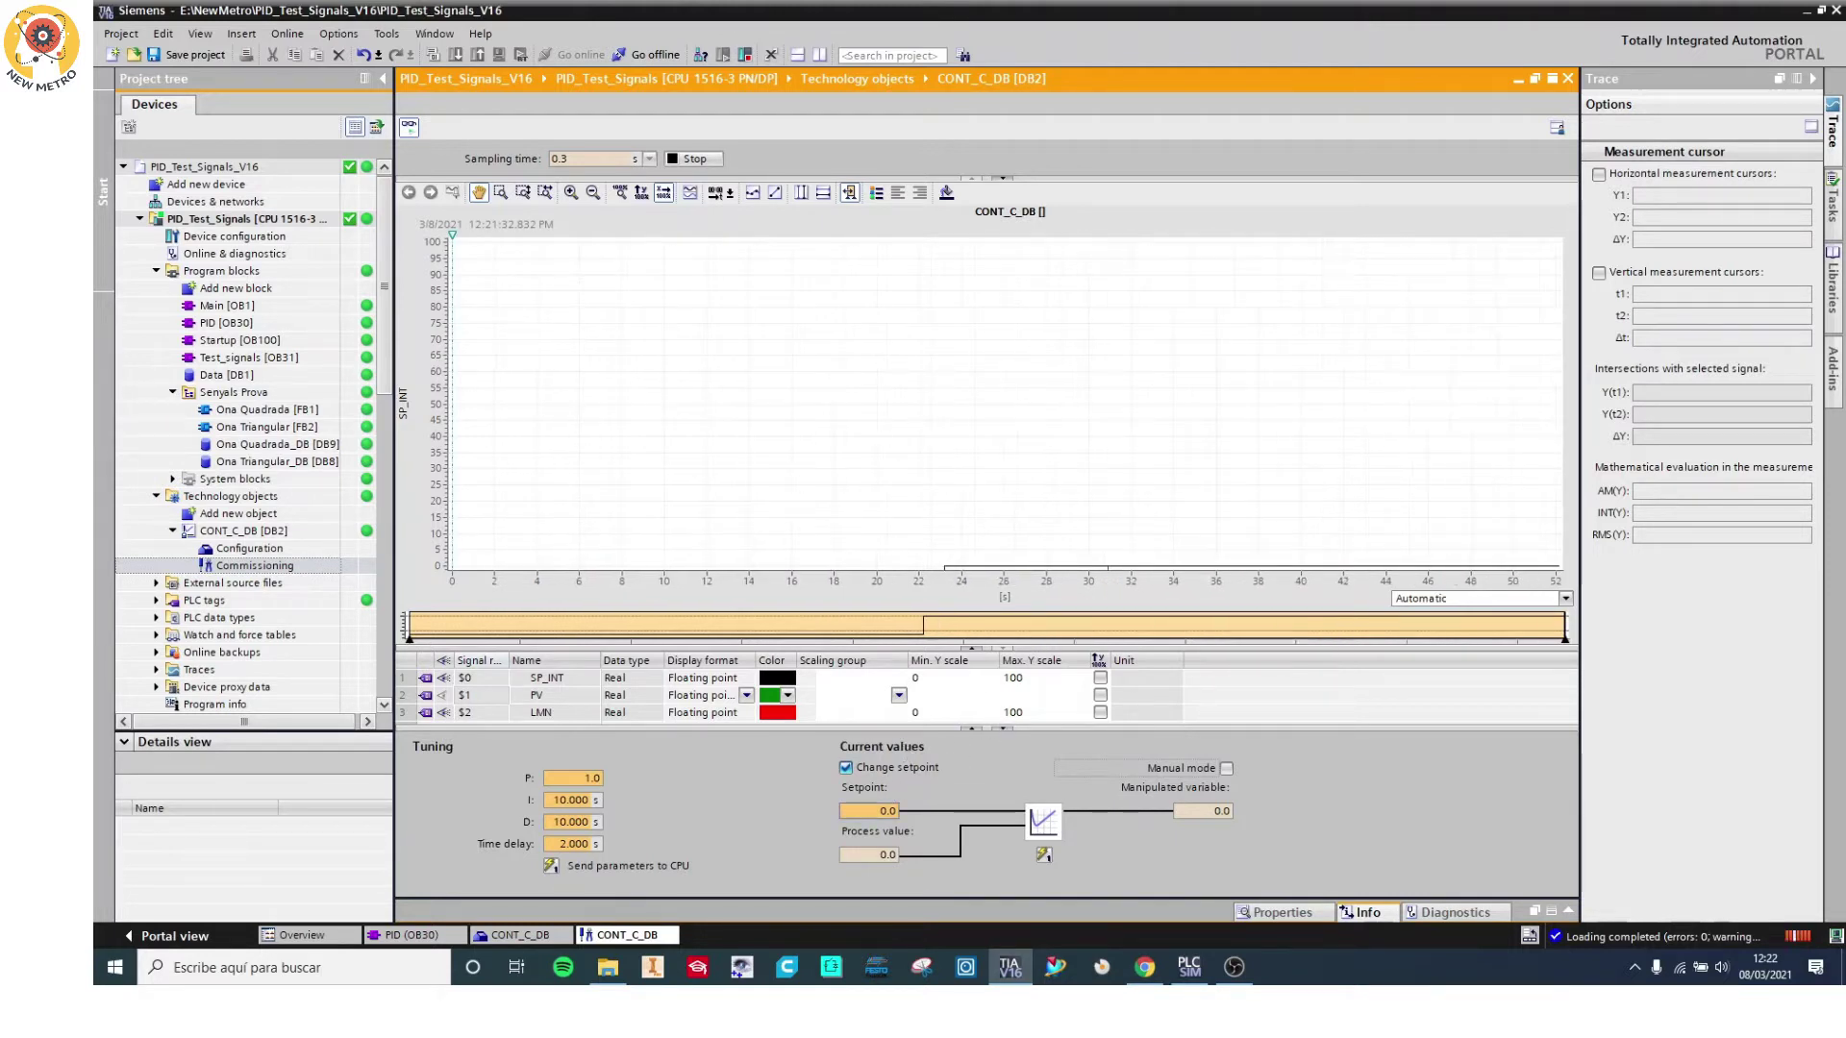
Step the setpoint to 50.0, show LMN as an interpolated line, and stop recording.
text(50)
click(1040, 853)
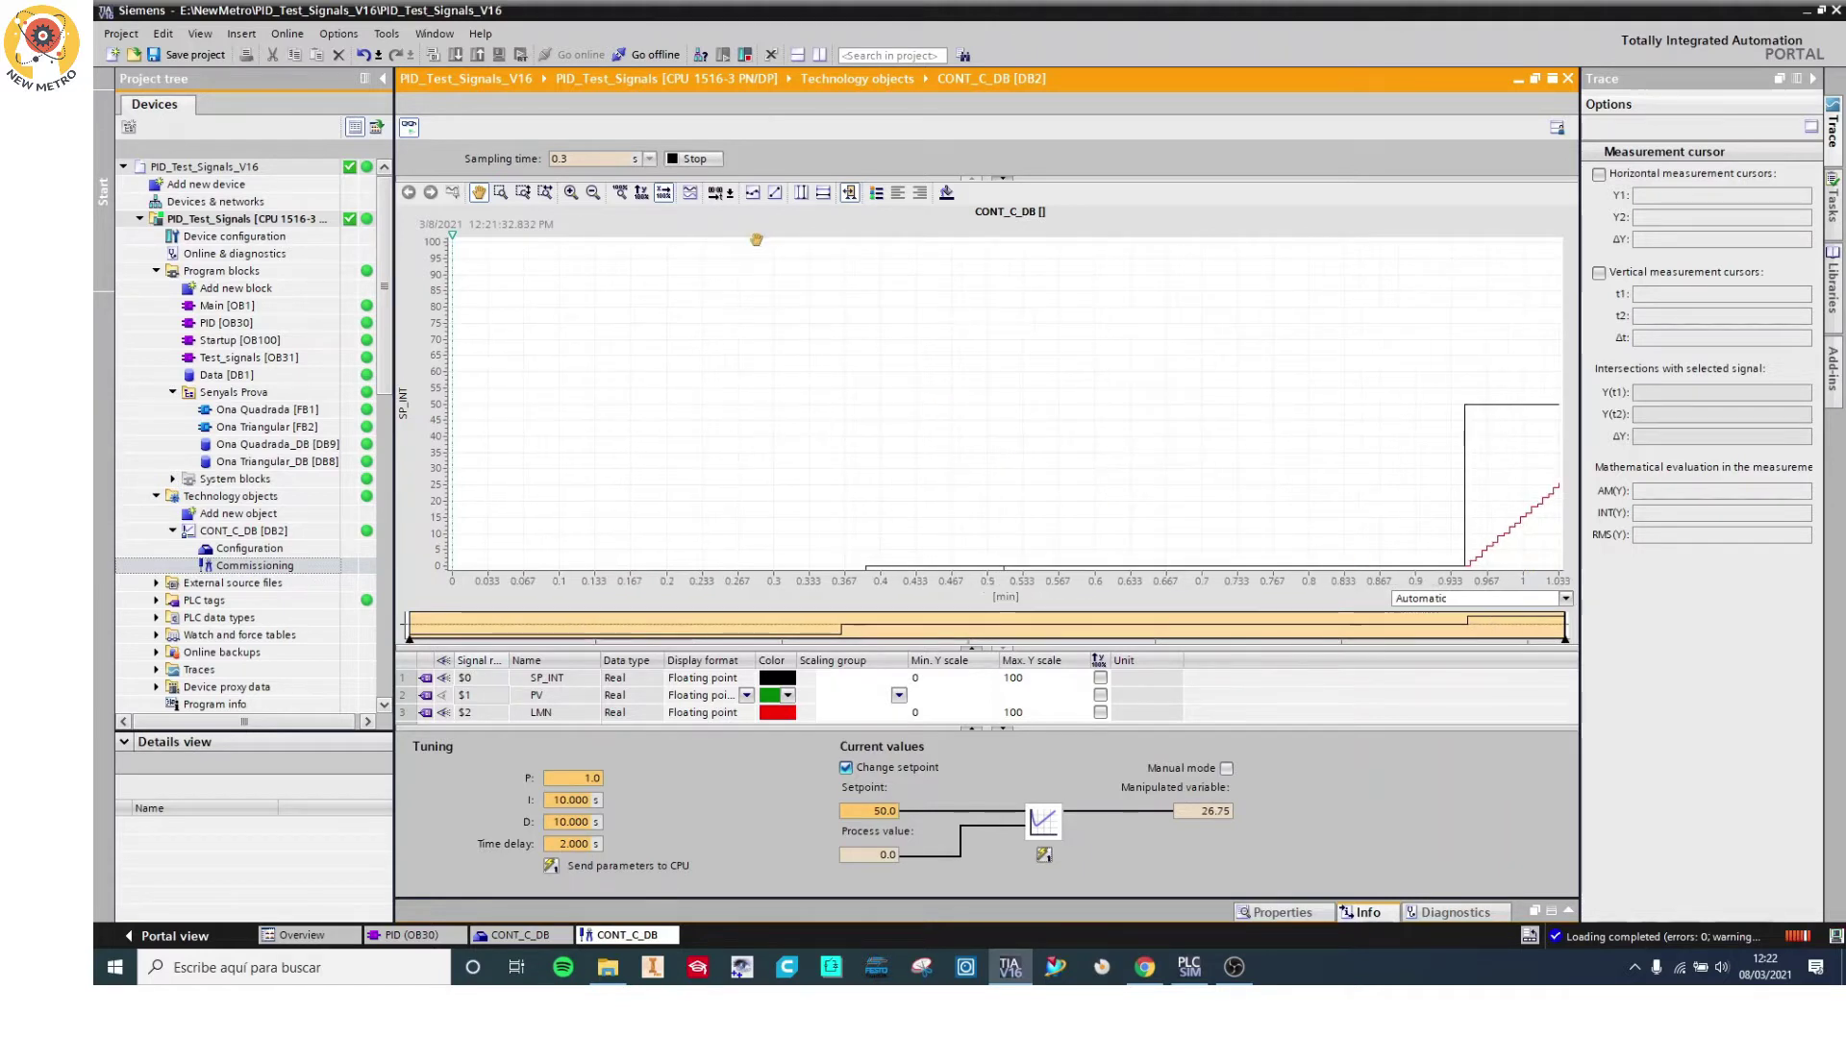
click(775, 193)
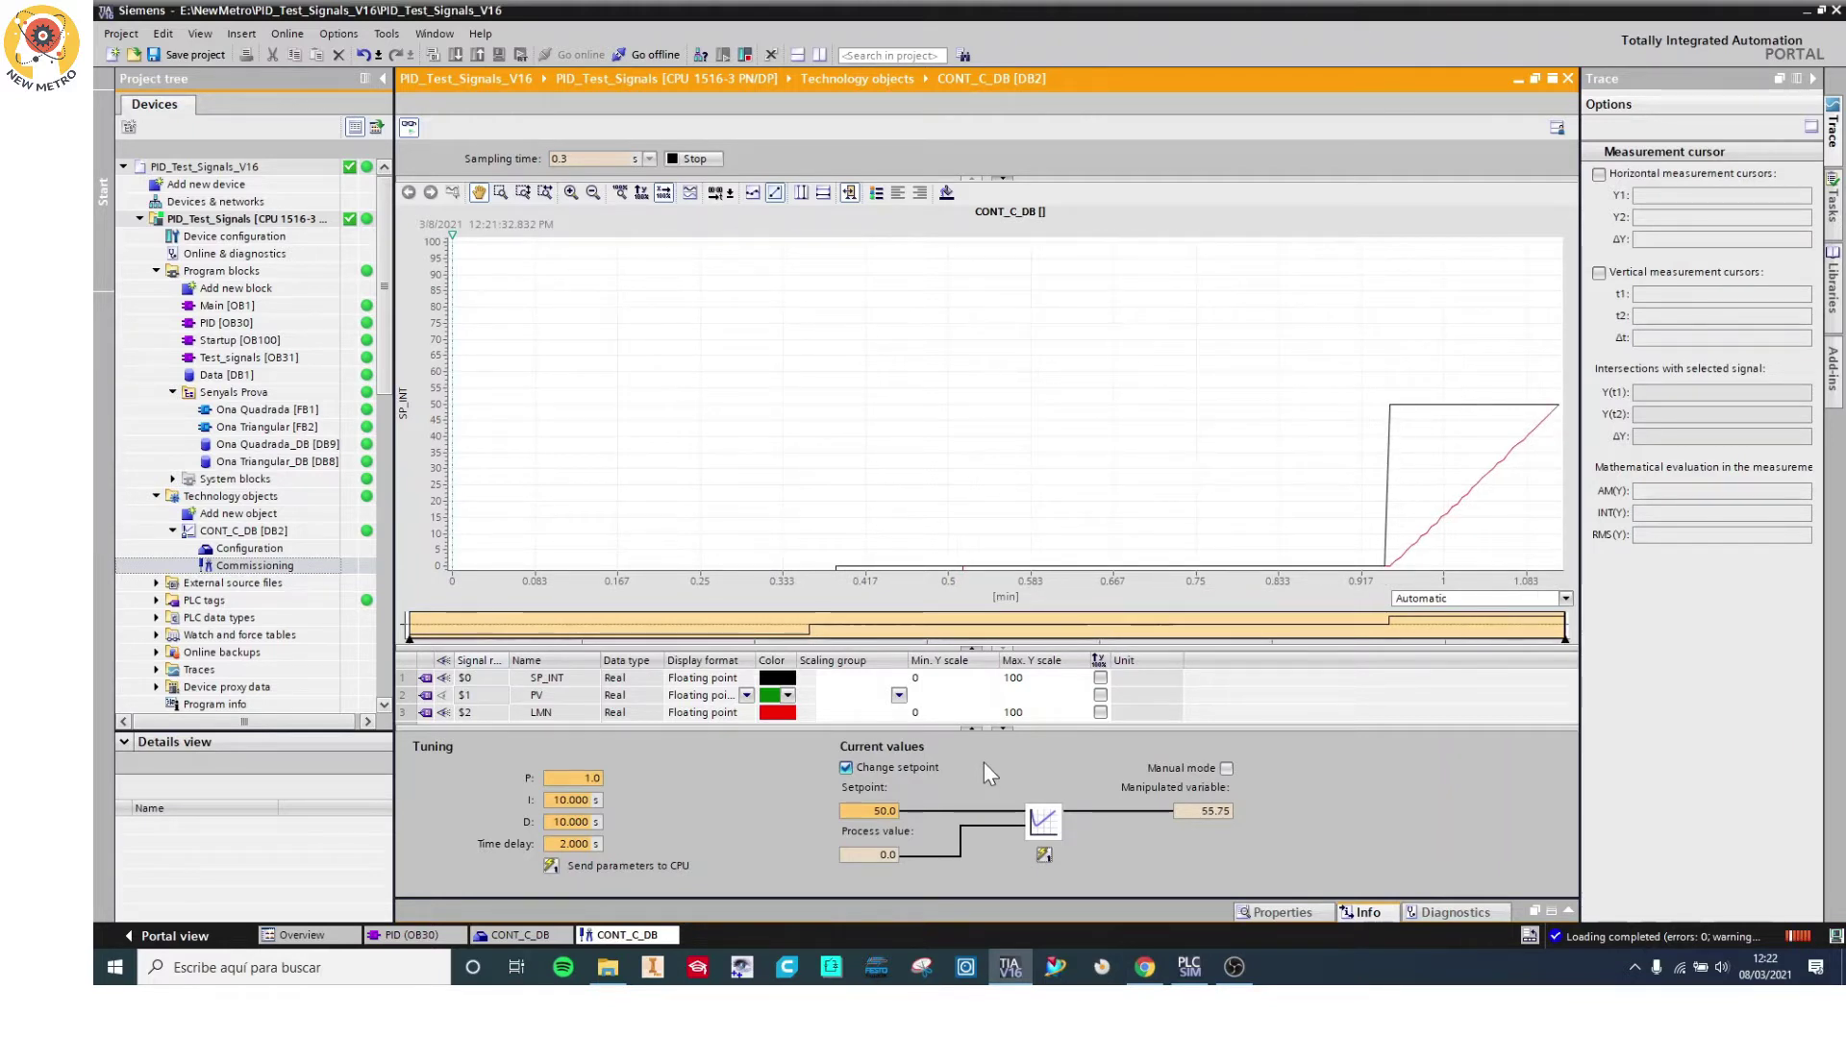
click(697, 160)
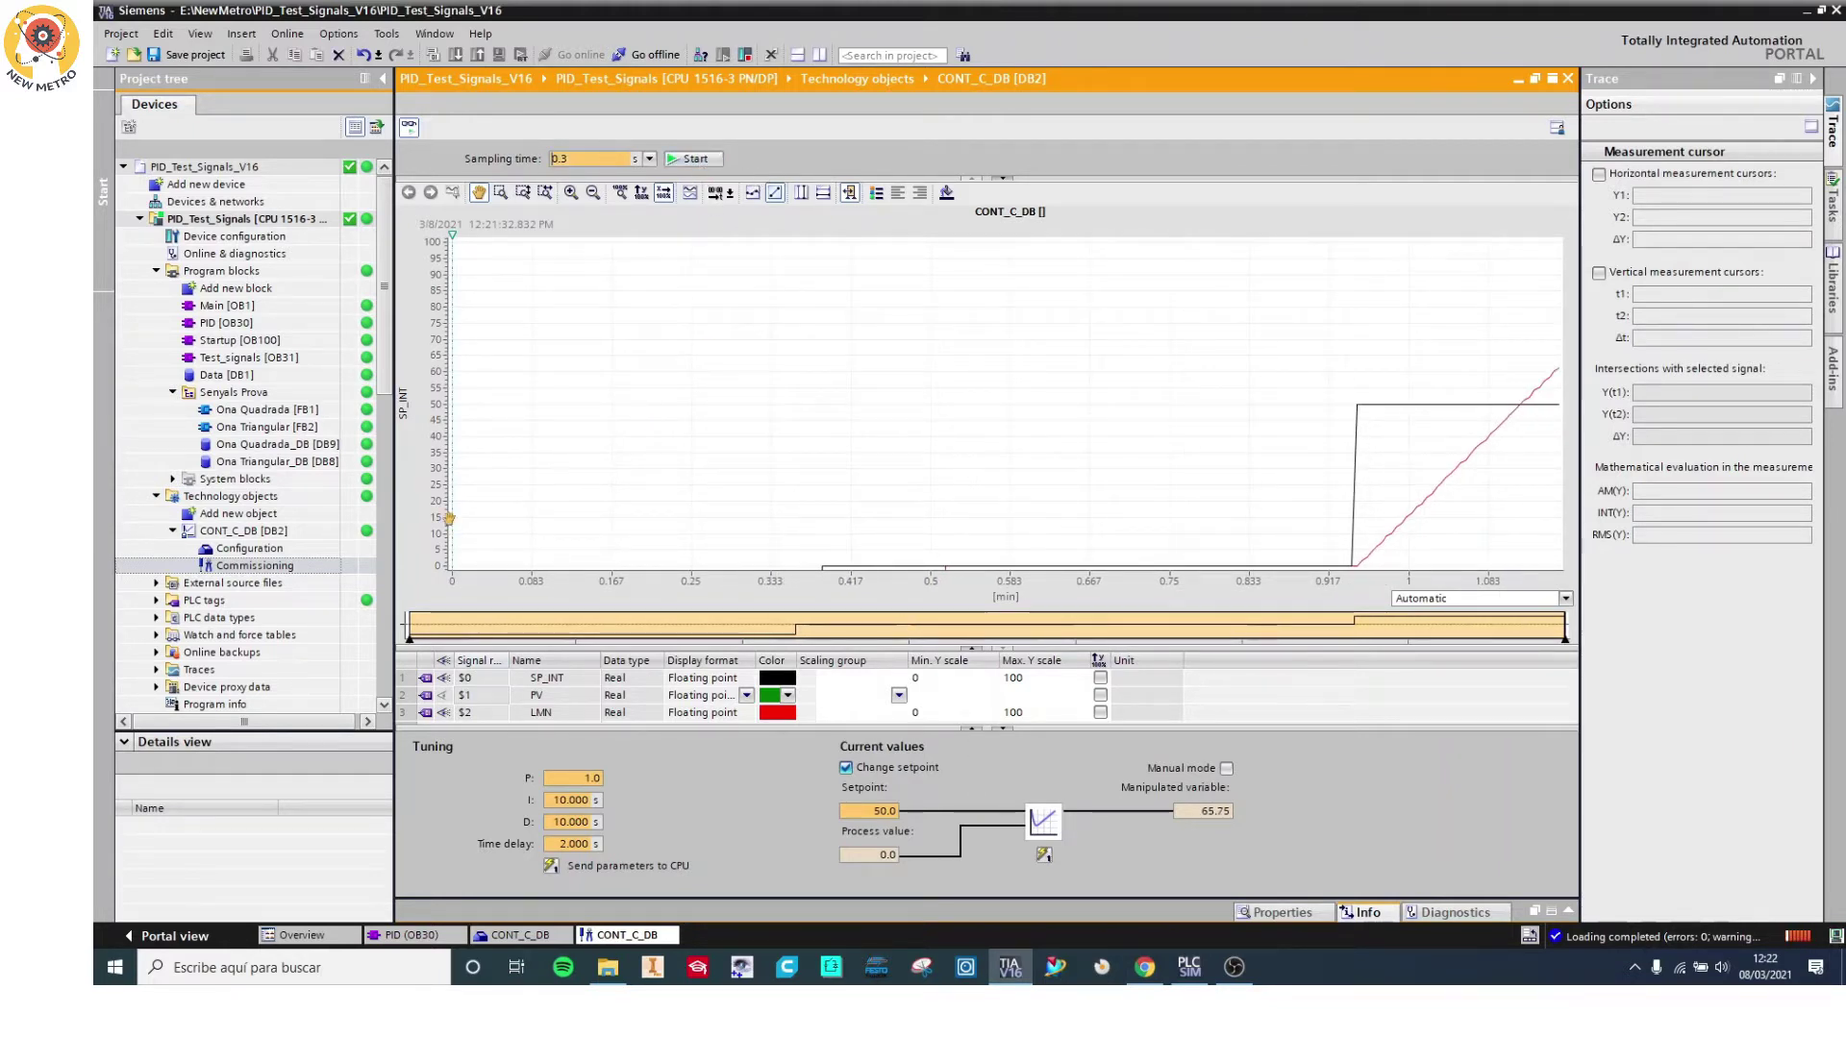
Drag the overview bar's left handle to narrow the trace to the step response.
drag(409, 616, 1336, 631)
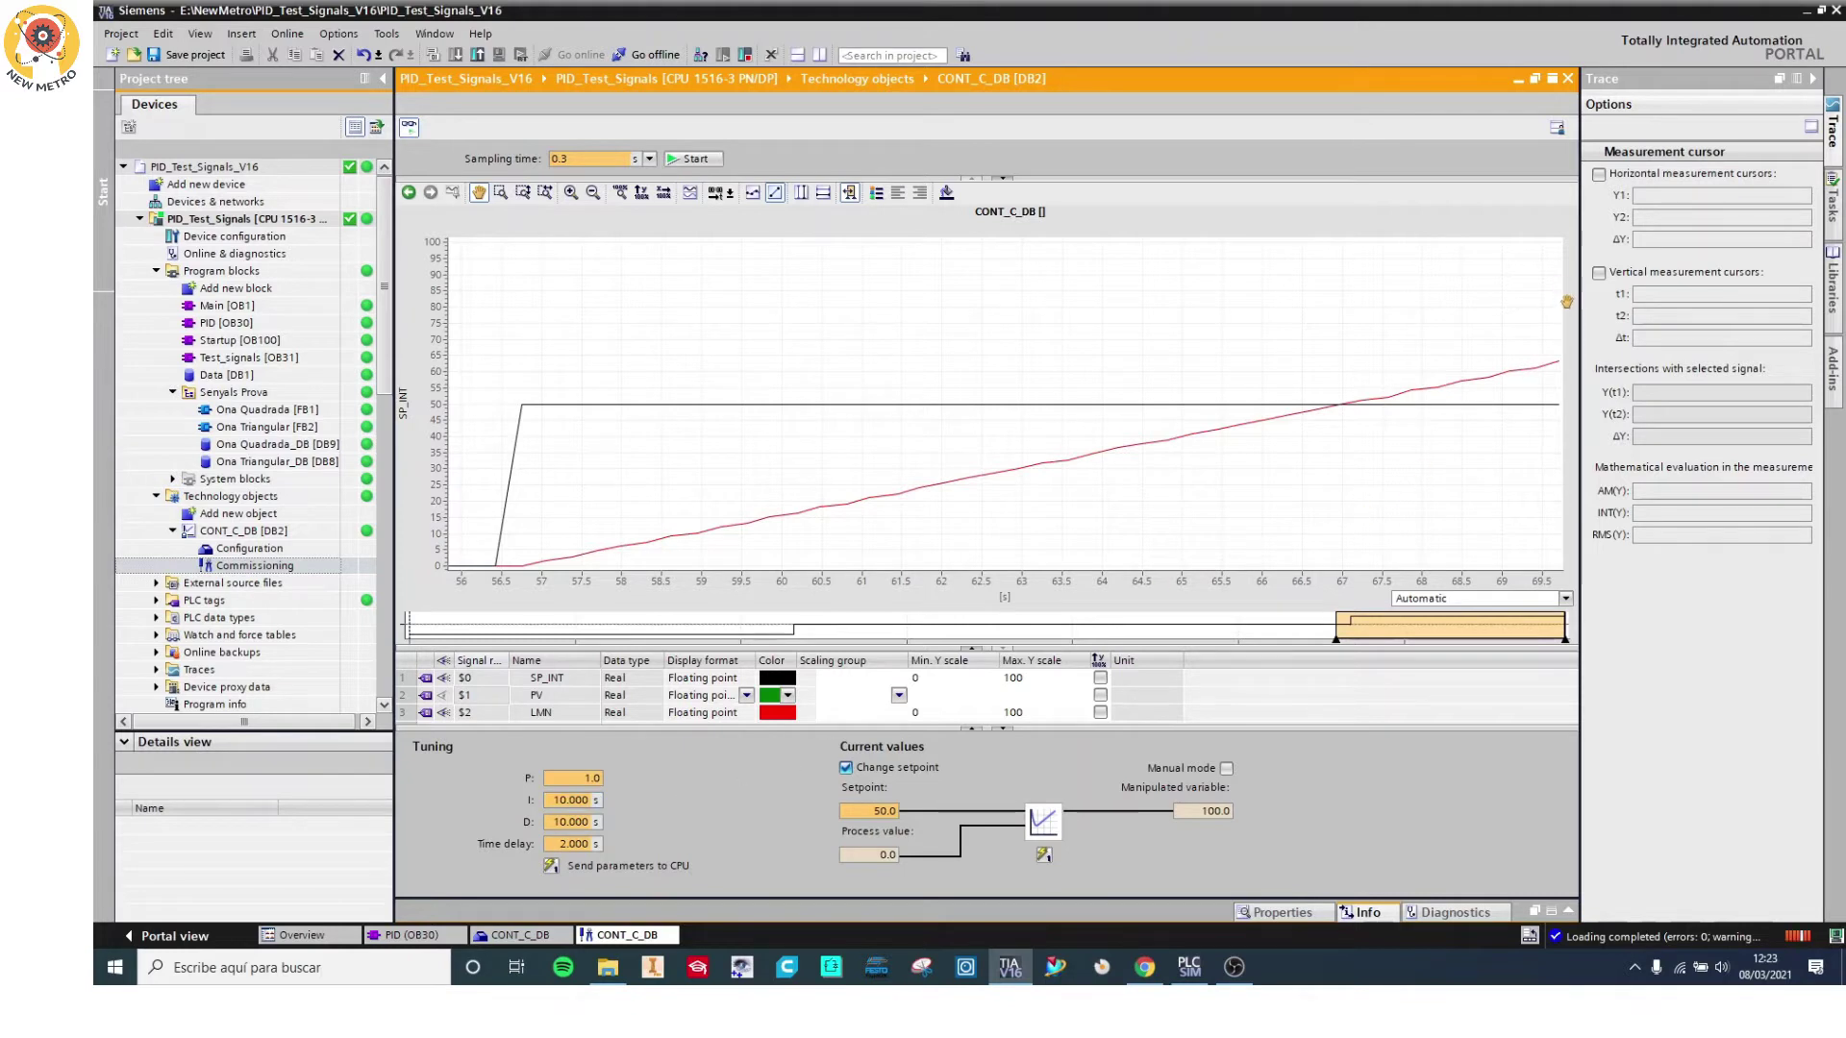
Enable vertical cursors; place t1 at the 56.76 s step and t2 where LMN reaches 49.88.
click(1598, 273)
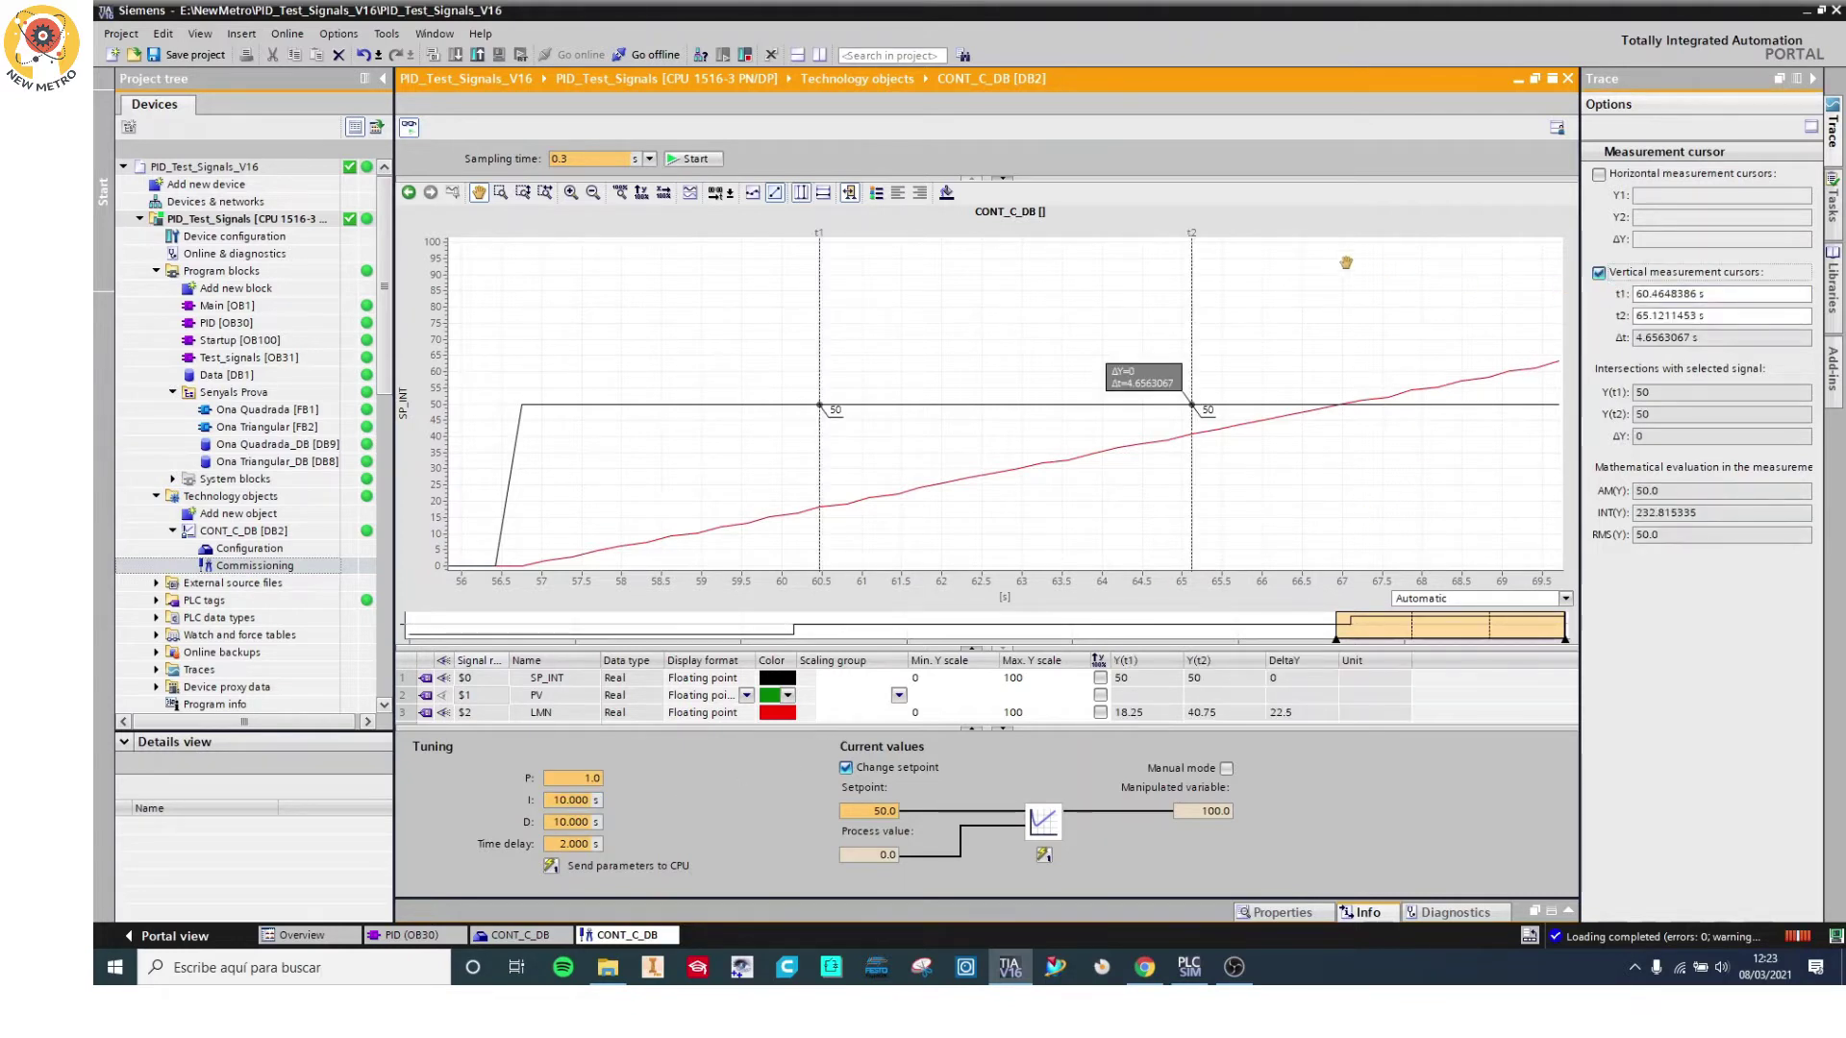
drag(818, 248, 522, 306)
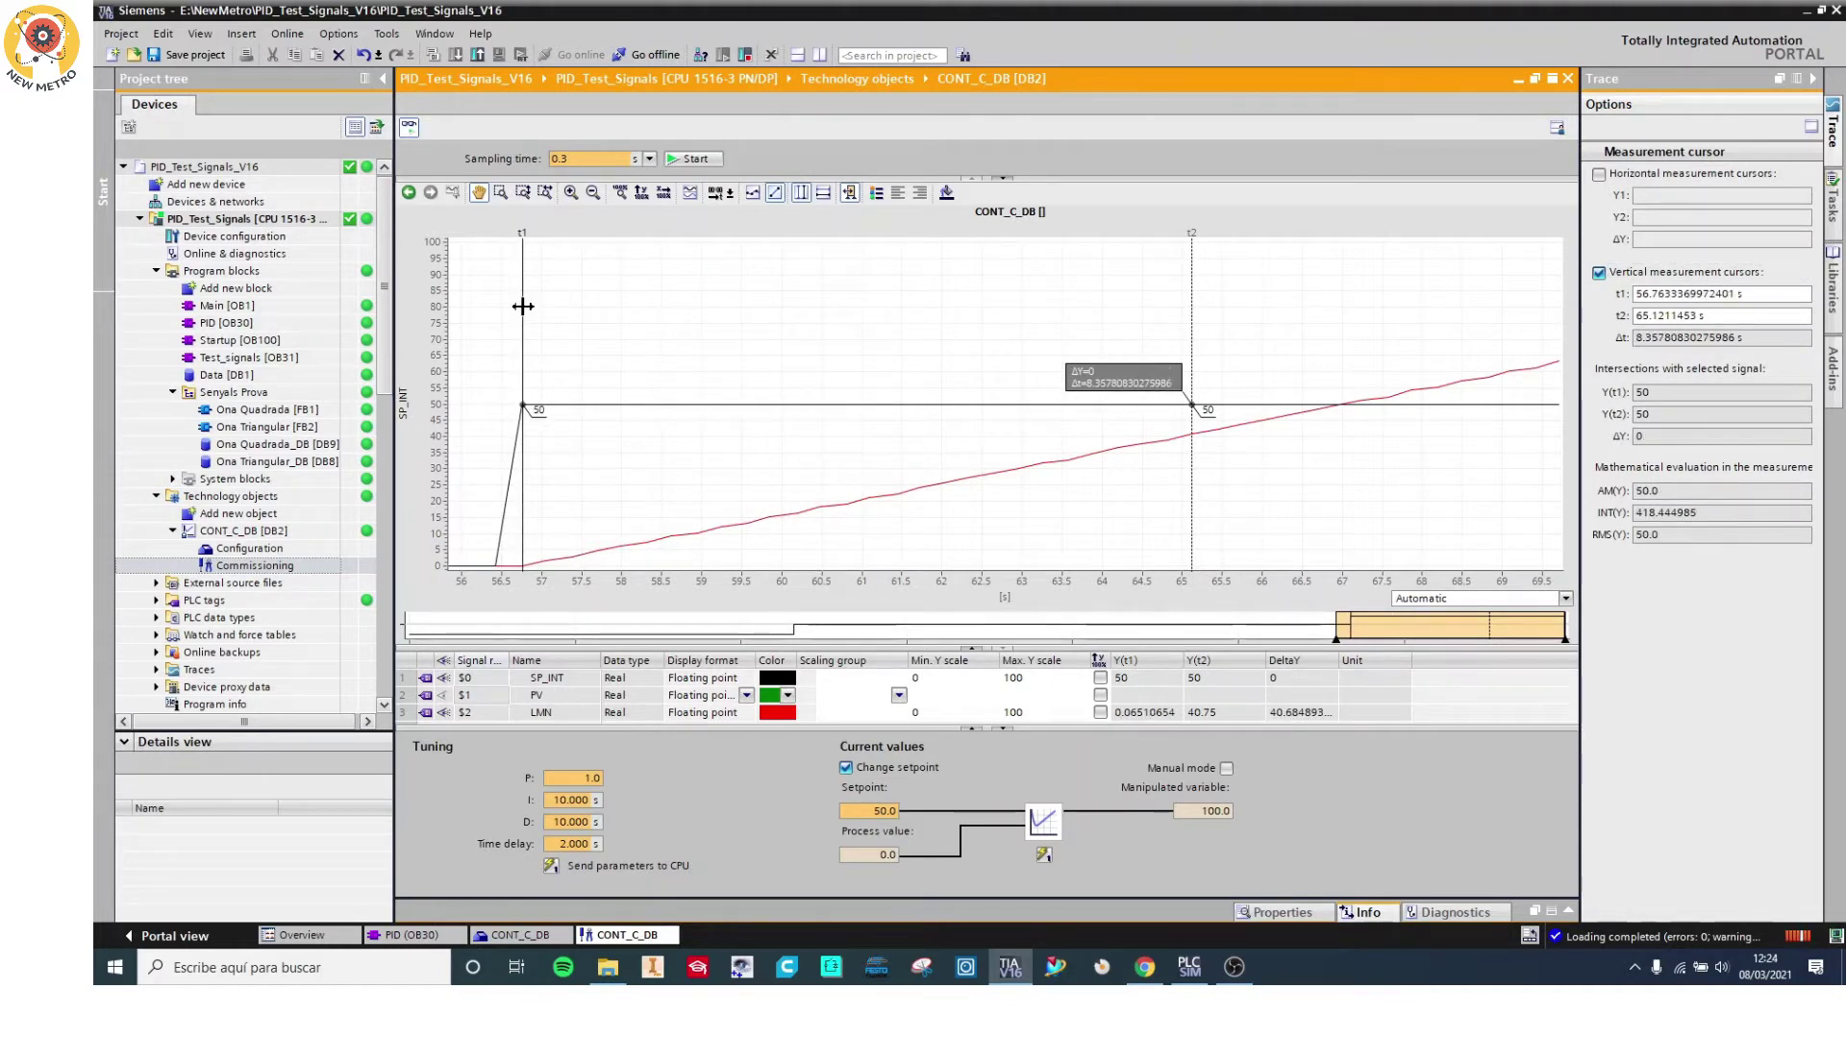
click(1192, 249)
drag(1192, 249, 1340, 273)
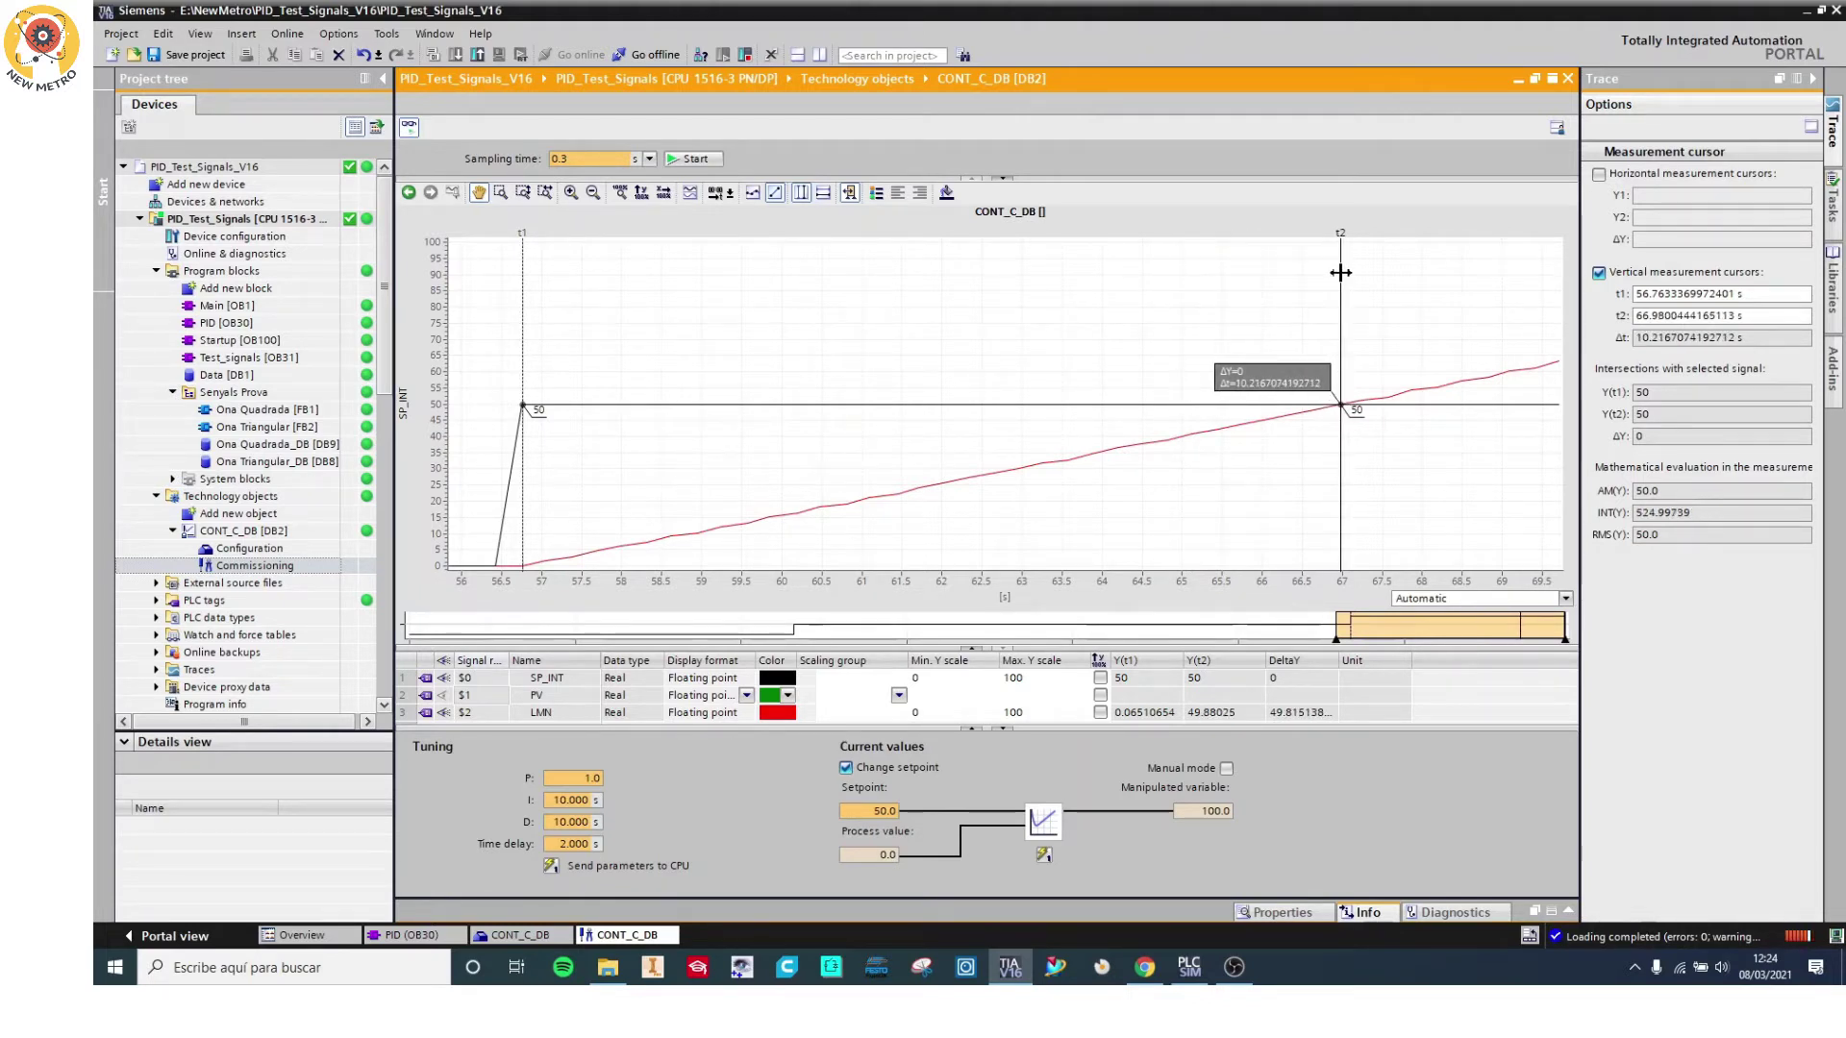